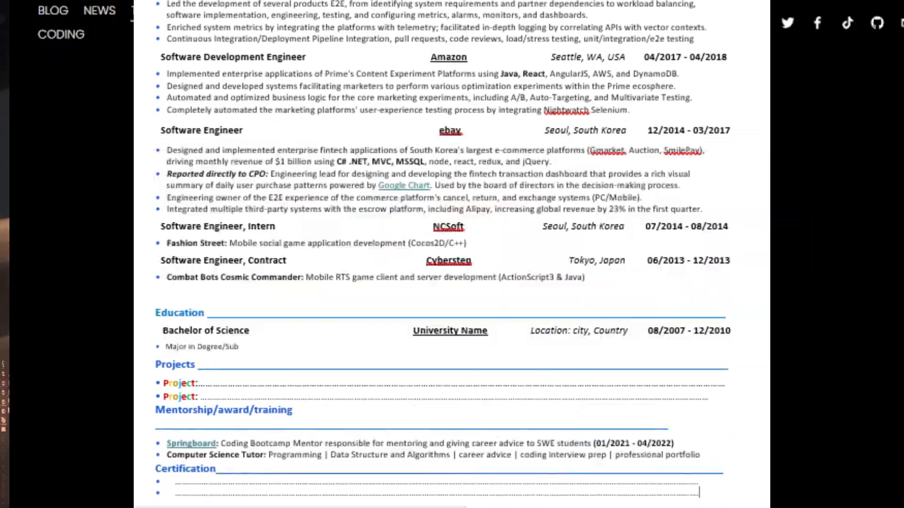
- Set the blank document's page margins to Narrow, with 0.5 inch on all four sides applied to the whole document
{"action": "double_click", "coordinate": [169, 152]}
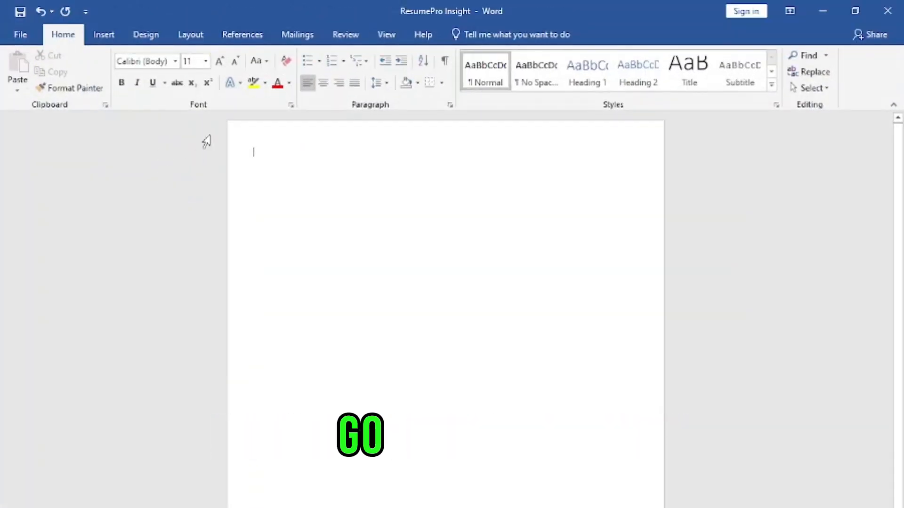
{"action": "left_click", "coordinate": [192, 36]}
{"action": "left_click", "coordinate": [19, 70]}
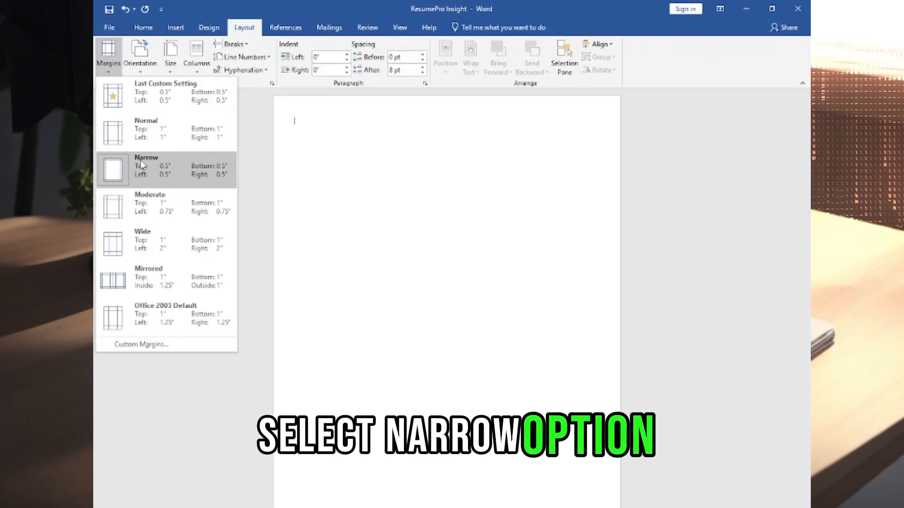
{"action": "left_click", "coordinate": [55, 207]}
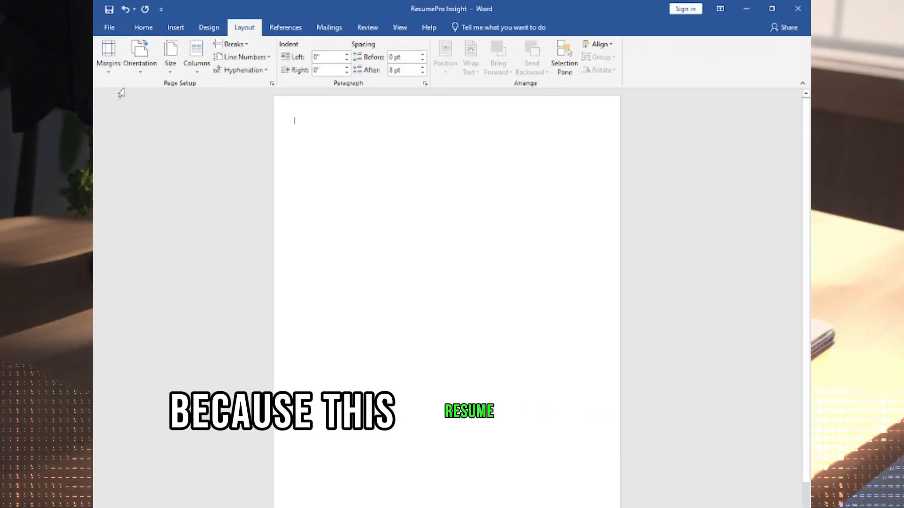
{"action": "left_click", "coordinate": [108, 70]}
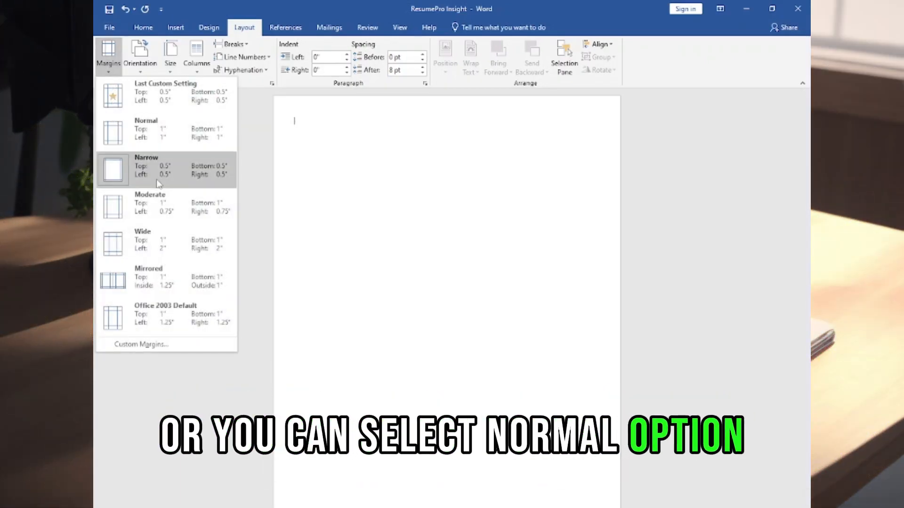
{"action": "left_click", "coordinate": [146, 344]}
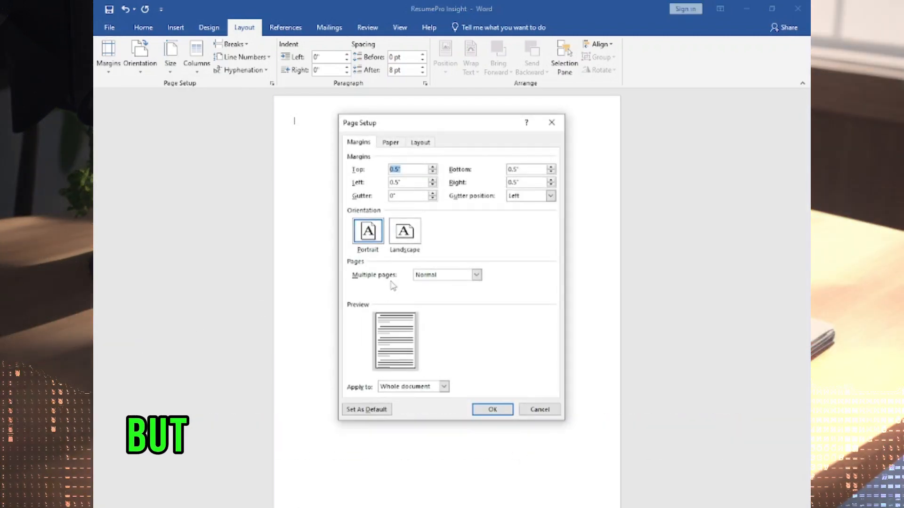
{"action": "left_click", "coordinate": [493, 410]}
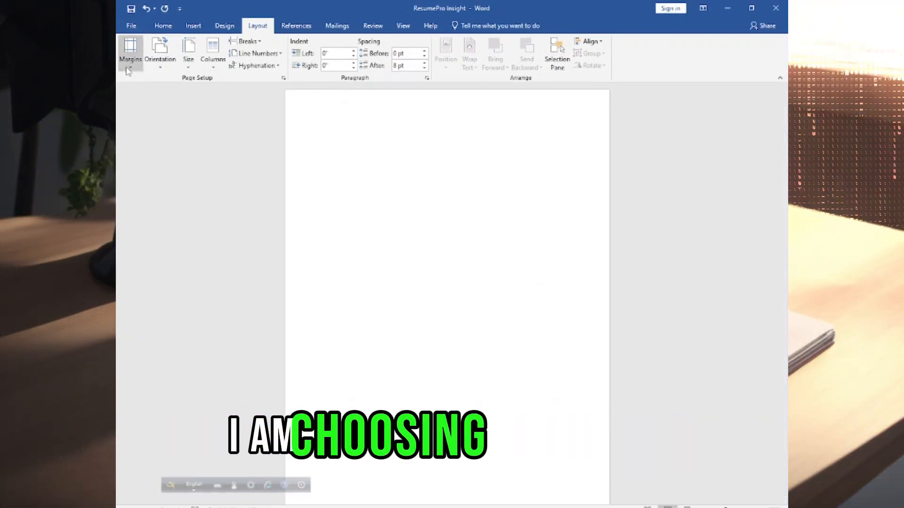
{"action": "left_click", "coordinate": [127, 52]}
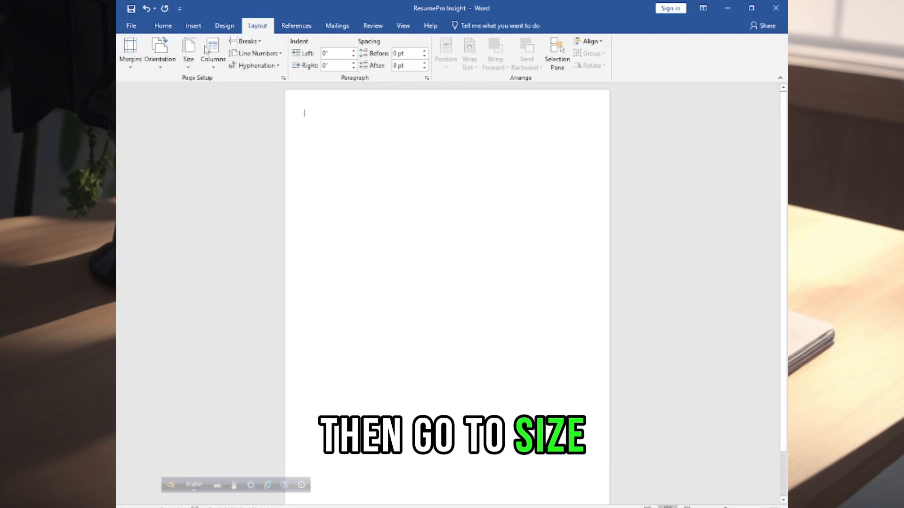
- Choose the document's paper size in the page setup and again in the print settings
{"action": "left_click", "coordinate": [189, 52]}
{"action": "left_click", "coordinate": [202, 222]}
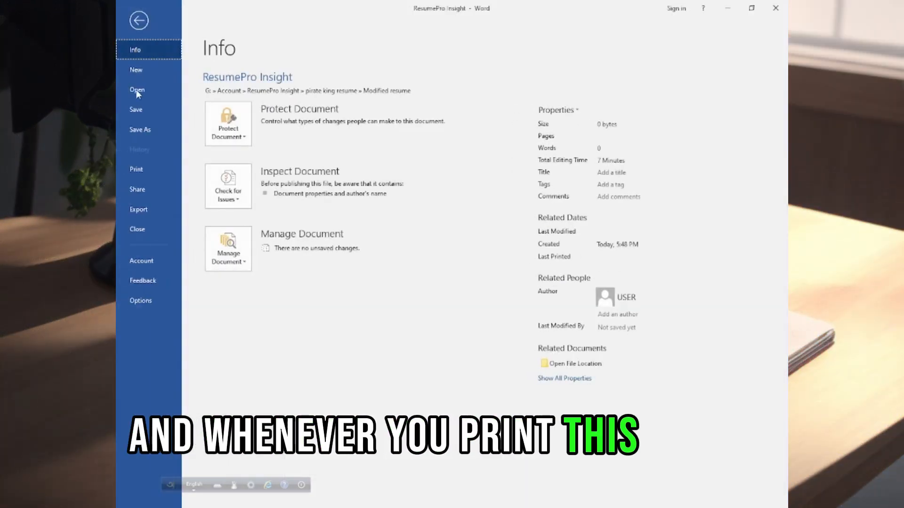
{"action": "left_click", "coordinate": [132, 25]}
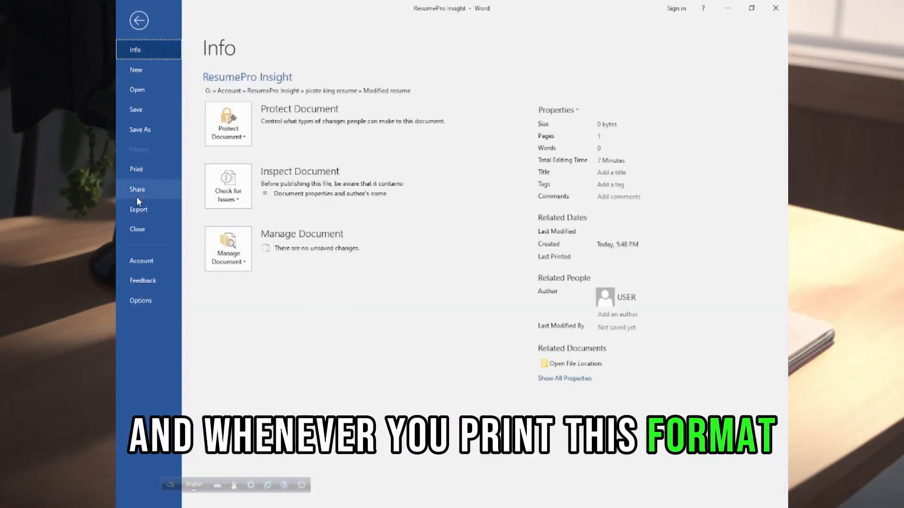
{"action": "left_click", "coordinate": [136, 169]}
{"action": "left_click", "coordinate": [315, 314]}
{"action": "left_click", "coordinate": [238, 208]}
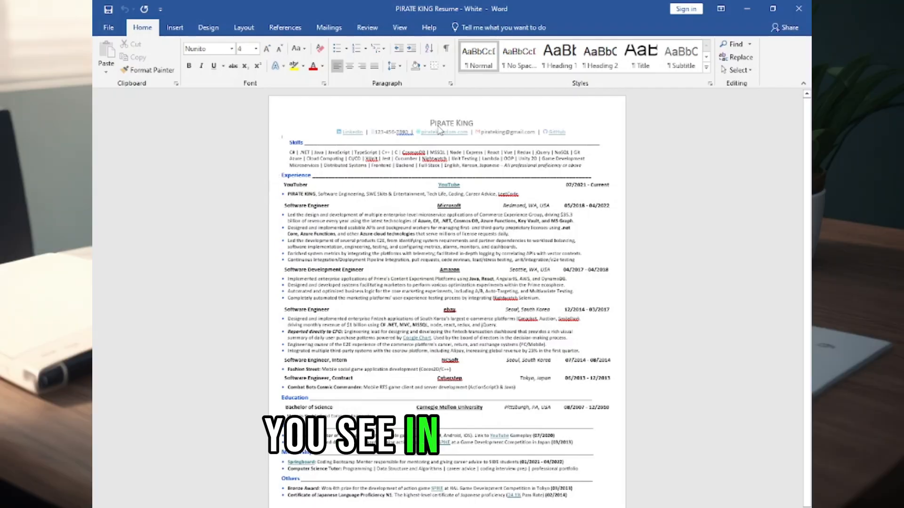
- Open the header of the reference resume and select its name line
{"action": "double_click", "coordinate": [441, 126]}
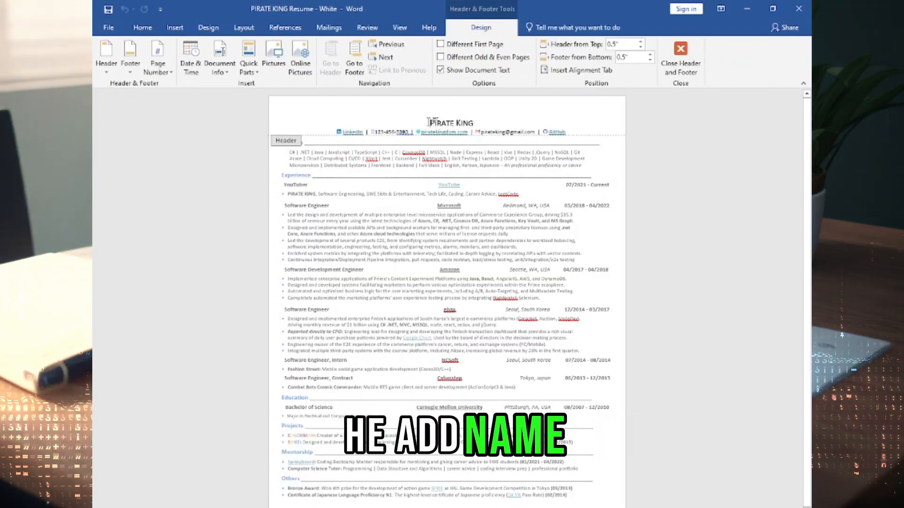
{"action": "left_click_drag", "start_coordinate": [398, 123], "coordinate": [553, 121]}
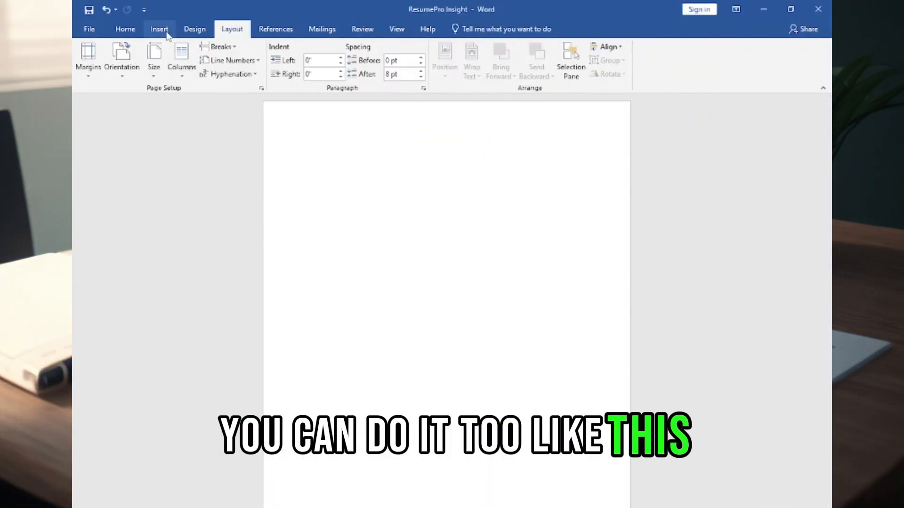
- Insert a header in the ResumePro Insight document
{"action": "left_click", "coordinate": [168, 34]}
{"action": "left_click", "coordinate": [561, 47]}
{"action": "left_click", "coordinate": [595, 108]}
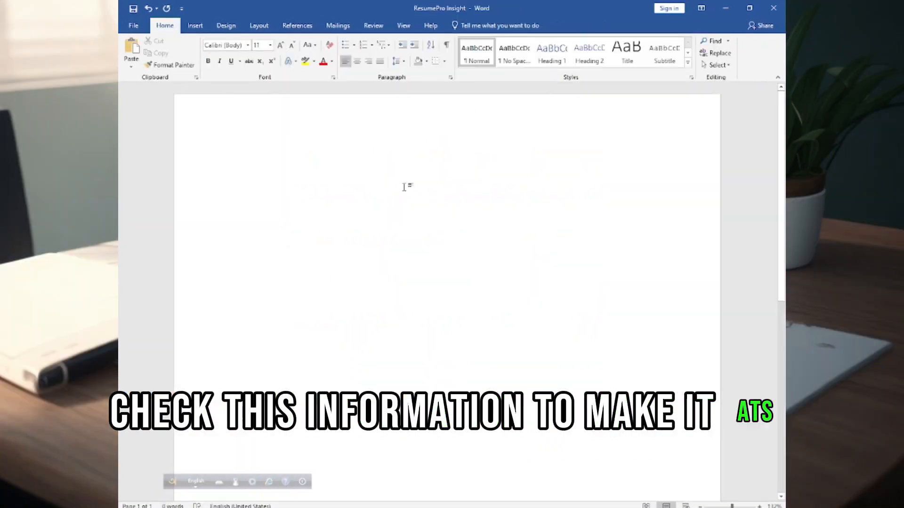
- Paste the name and contact lines at the start of the page and replace the name with "ResumePro Insight"
{"action": "key", "text": "ctrl+v"}
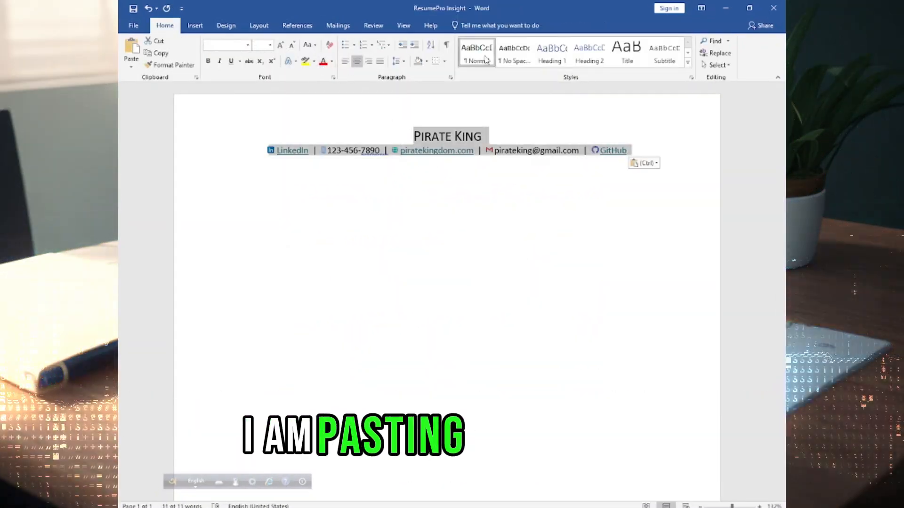
{"action": "triple_click", "coordinate": [510, 137]}
{"action": "type", "text": "ResumePro In"}
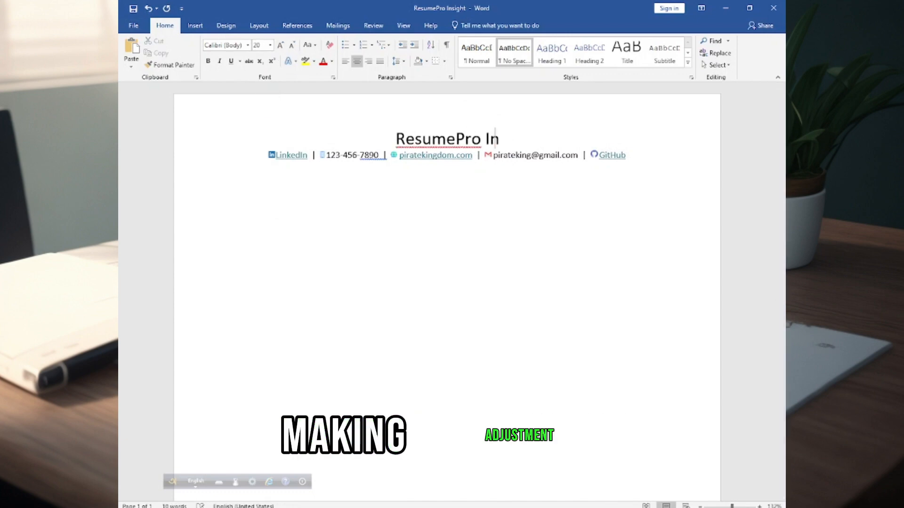
{"action": "type", "text": "sight"}
- Make "ResumePro" in the title bold and blue, and extend the GitHub entry to "GitHub/Behance/Dribble"
{"action": "double_click", "coordinate": [420, 138]}
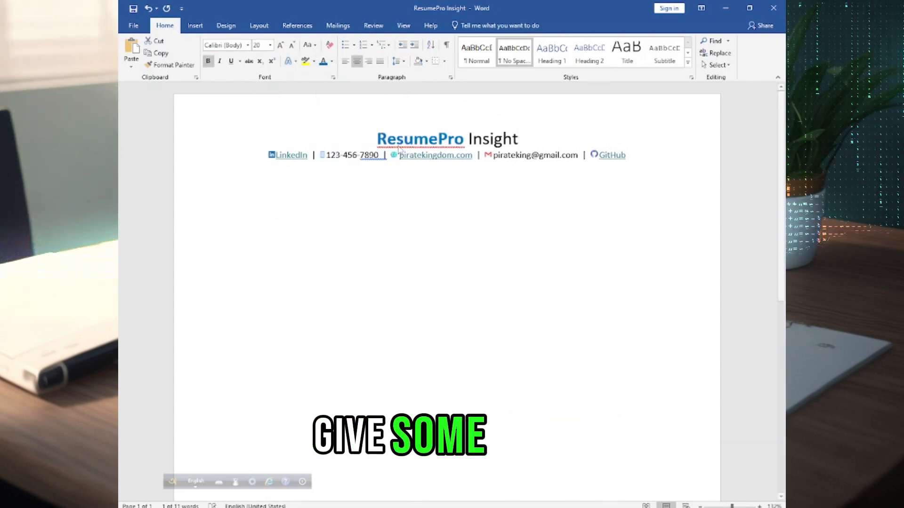
{"action": "left_click", "coordinate": [641, 156]}
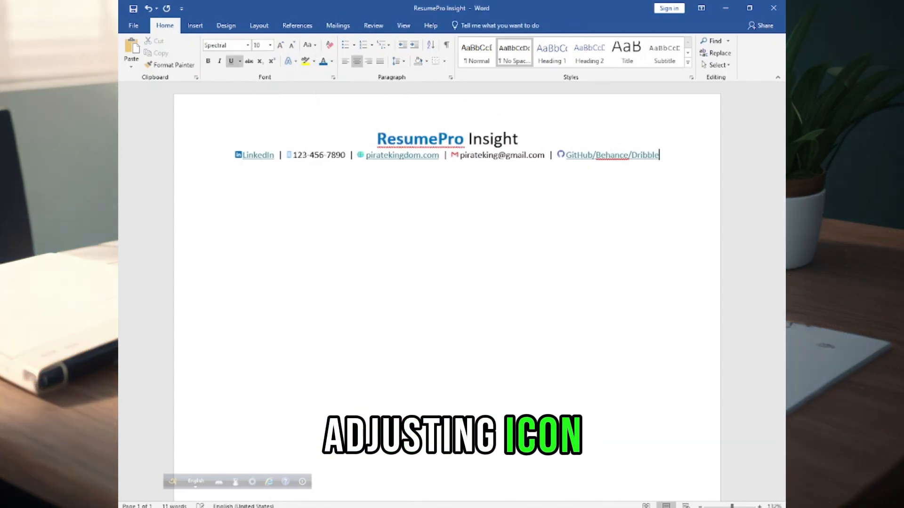
- Insert the Gmail icon 5968534 and the map pin icon 7573335 after the phone number in the contact line
{"action": "left_click", "coordinate": [239, 155]}
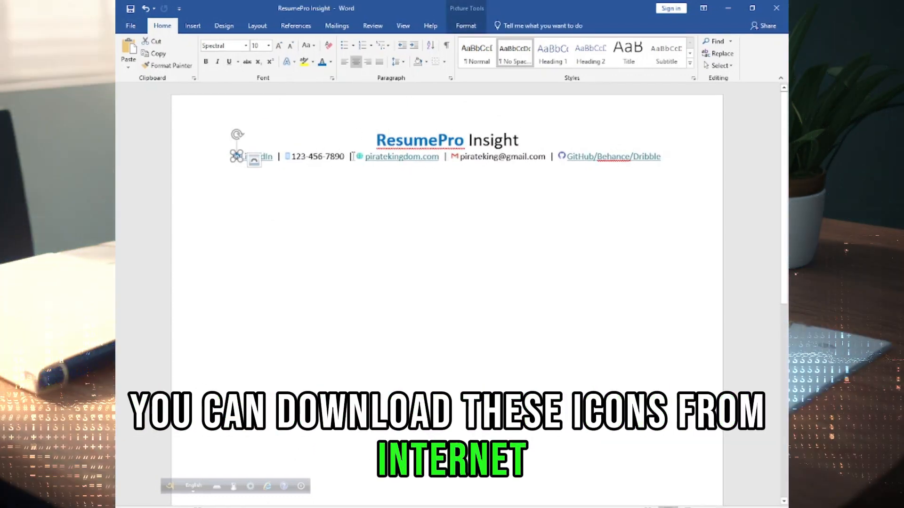
{"action": "left_click", "coordinate": [352, 156]}
{"action": "left_click", "coordinate": [192, 26]}
{"action": "left_click", "coordinate": [225, 41]}
{"action": "left_click", "coordinate": [295, 159]}
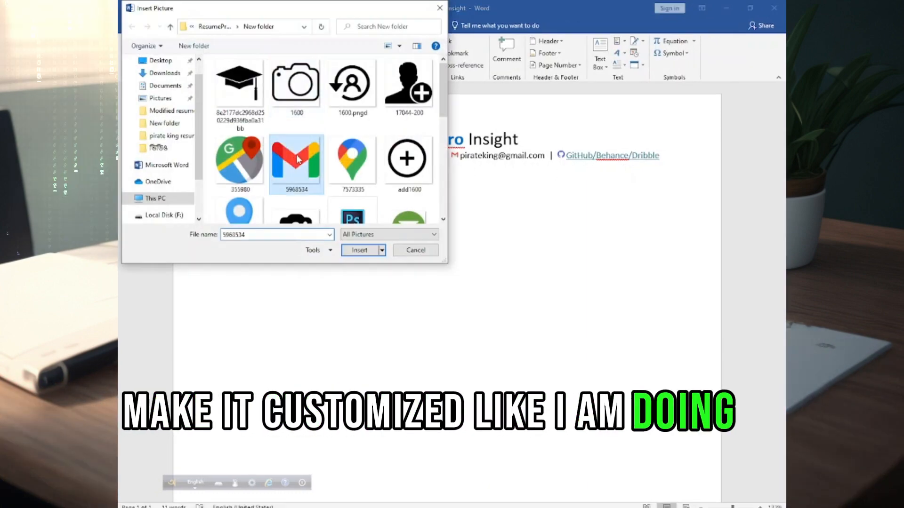
{"action": "left_click", "coordinate": [349, 159], "text": "ctrl"}
{"action": "left_click", "coordinate": [363, 251]}
- Set the height of the inserted map pin and Gmail icons to 0.1 inch
{"action": "left_click", "coordinate": [713, 45]}
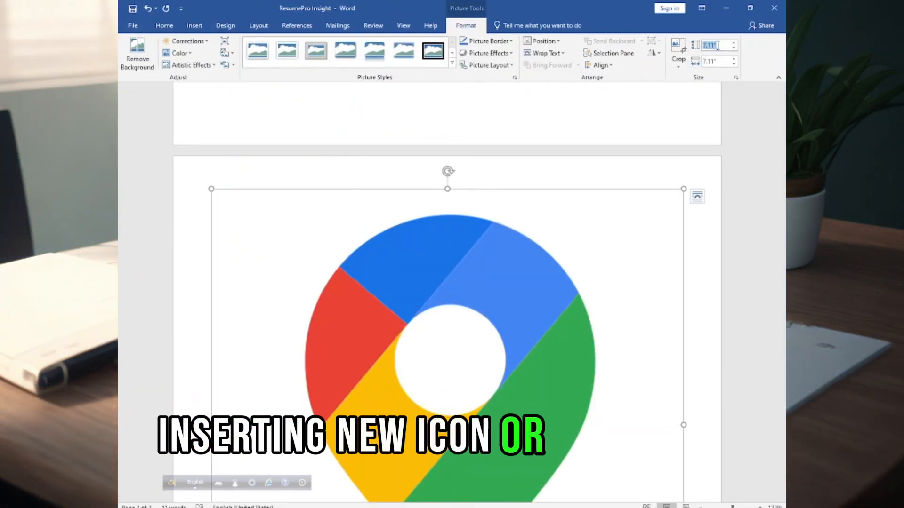
{"action": "type", "text": ".1"}
{"action": "key", "text": "Return"}
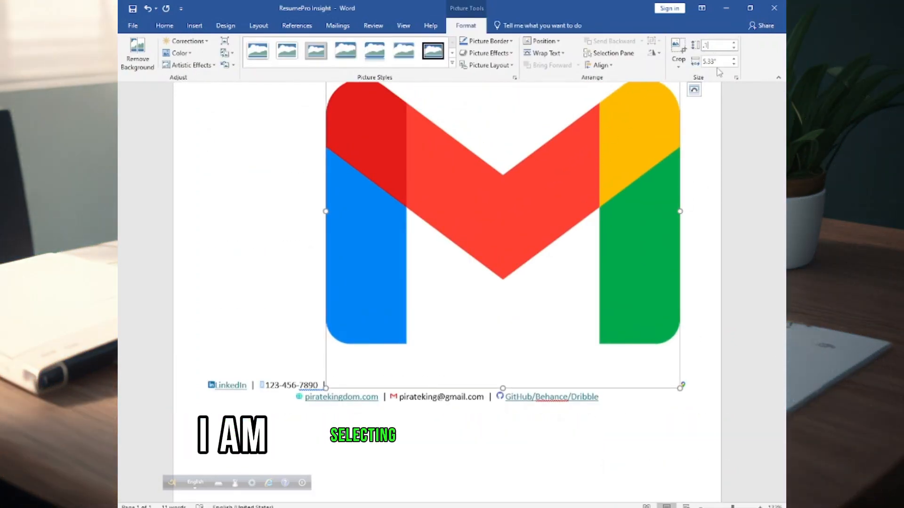
{"action": "key", "text": "Return"}
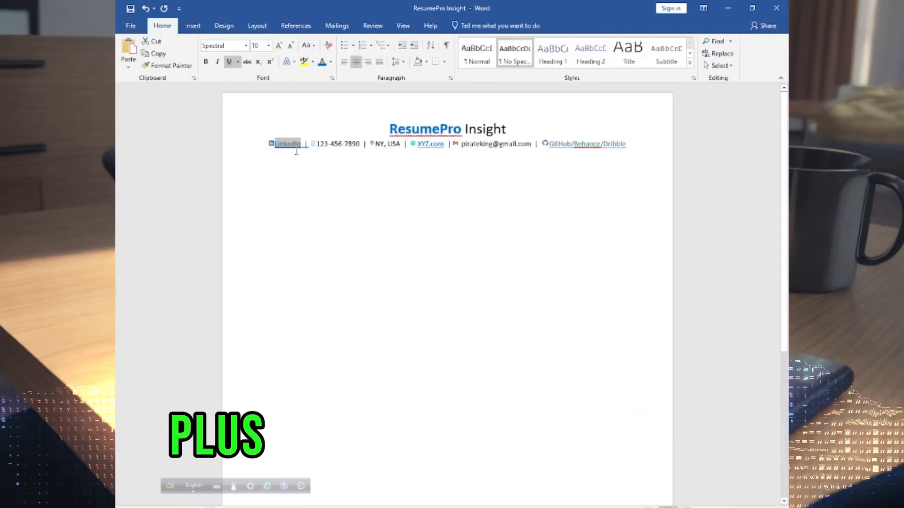
- Hyperlink the "LinkedIn" text in the contact line to the address ending in "resume-writing-services-linkedin-profile-writing-resumepro-insight"
{"action": "right_click", "coordinate": [296, 150]}
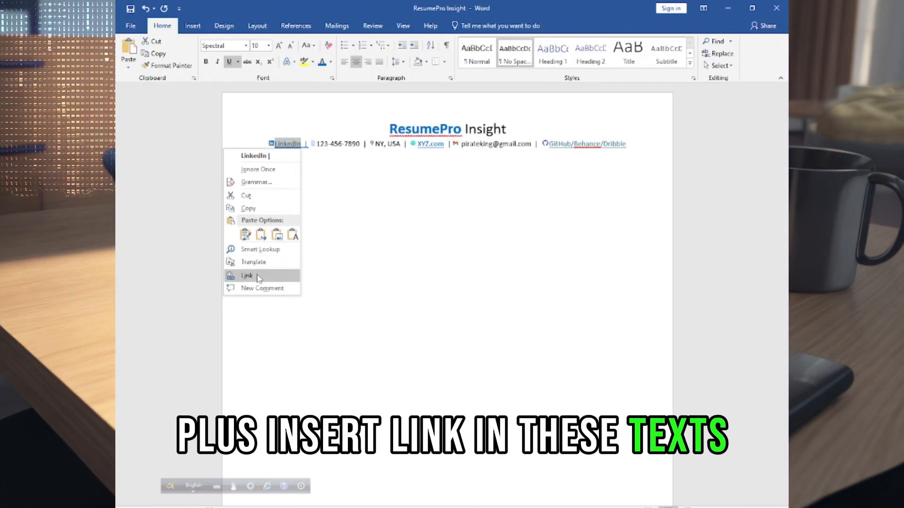
{"action": "left_click", "coordinate": [240, 275]}
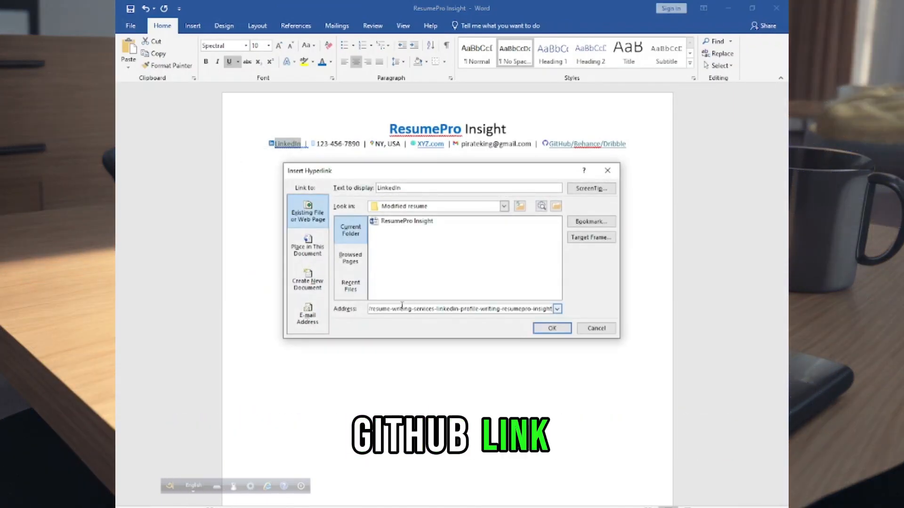
{"action": "left_click", "coordinate": [551, 328]}
{"action": "left_click", "coordinate": [353, 153]}
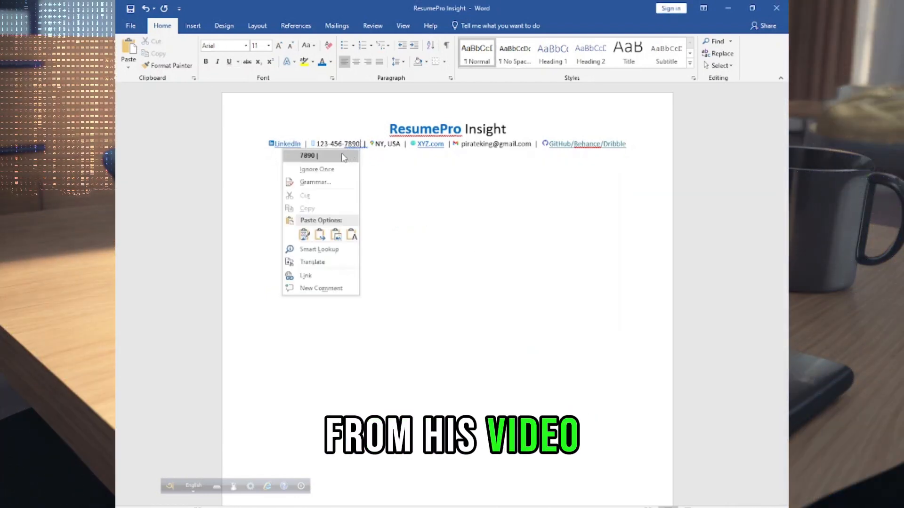
{"action": "left_click", "coordinate": [379, 155]}
{"action": "right_click", "coordinate": [396, 144]}
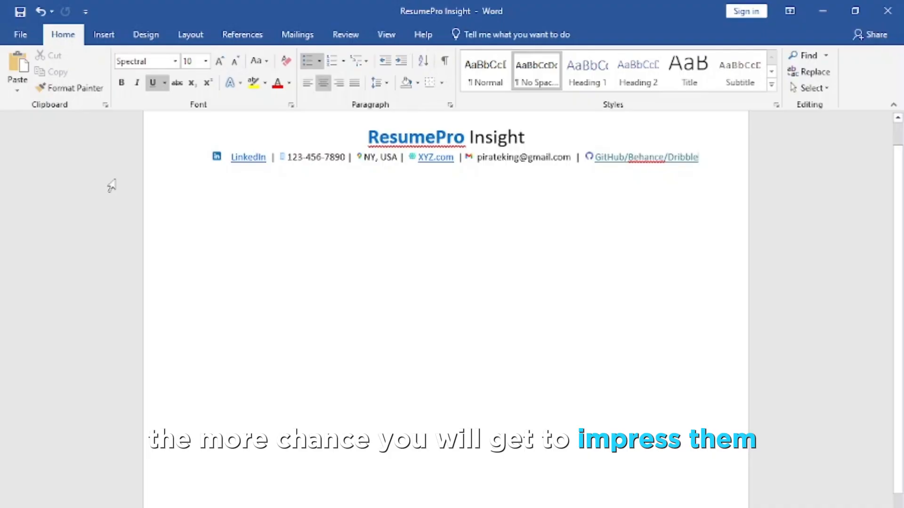
- Add a Skills section with three lines of skills below the contact line, and adjust the length of the heading's underscore rule
{"action": "type", "text": "Skills C# | .NET | Java | JavaScript | TypeScript | C++ | C | CosmosDB | MSSQL | Node | Express | React | Vue | Redux | jQuery | NoSQL | Git Azure | Cloud Computing | CI/CD | XUnit | Jest | Cucumber | Nightwatch | Unit Testing | Lambda | OOP | Unity 2D | Game Development Microservices | Distributed Systems | Frontend | Backend | Full-Stack | English, Korean, Japanese – All professional proficiency or above"}
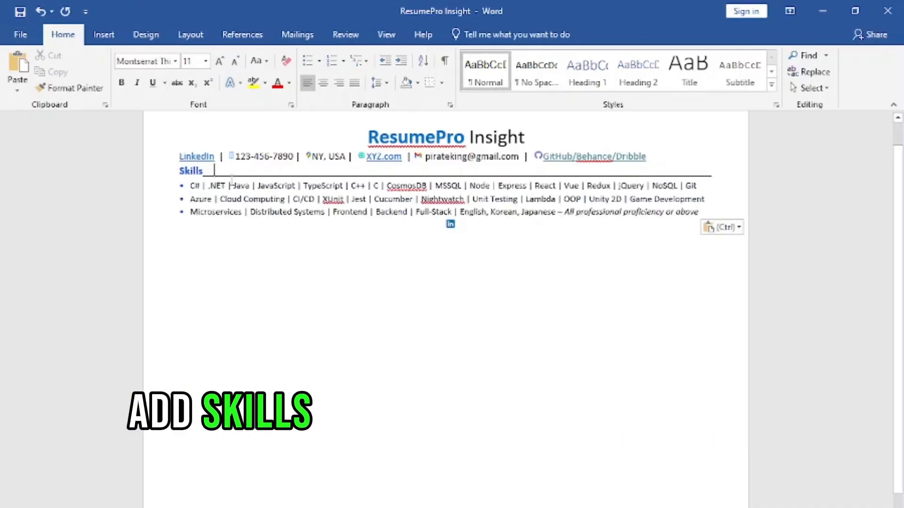
{"action": "left_click", "coordinate": [712, 179]}
{"action": "key", "text": "BackSpace"}
{"action": "key", "text": "BackSpace"}
{"action": "key", "text": "BackSpace"}
{"action": "key", "text": "BackSpace"}
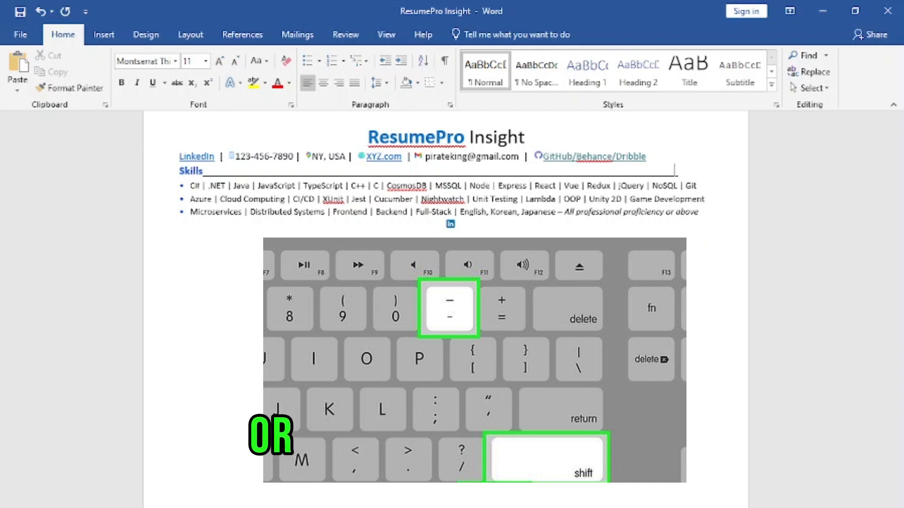
{"action": "type", "text": "________"}
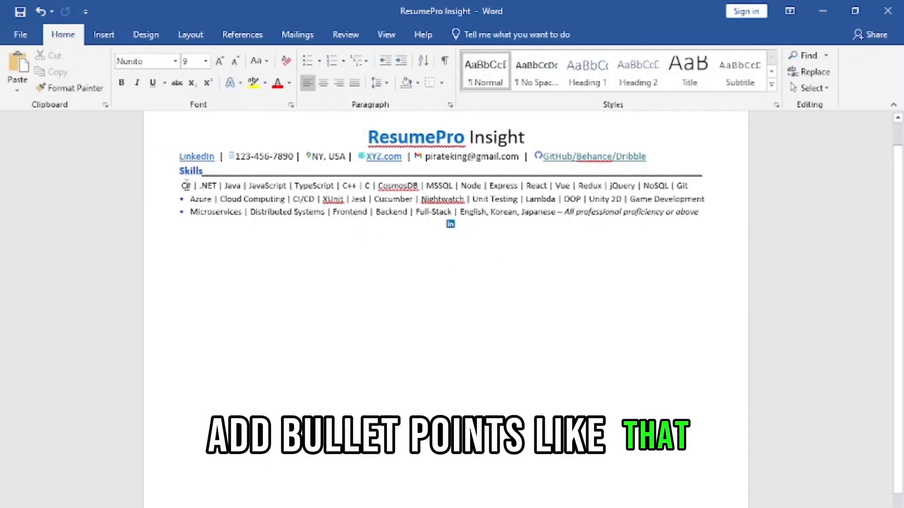
- Place a bullet in front of the skills line that starts with C#
{"action": "type", "text": "•"}
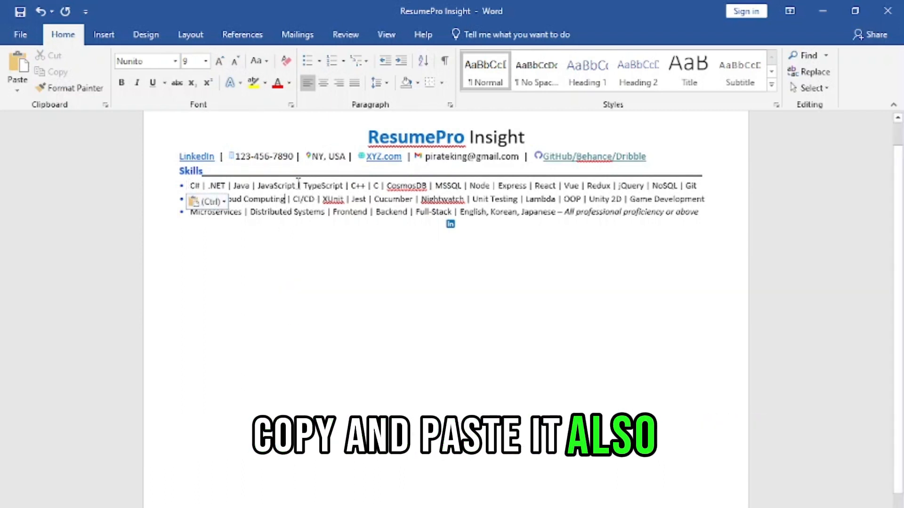
{"action": "left_click_drag", "start_coordinate": [304, 185], "coordinate": [298, 185]}
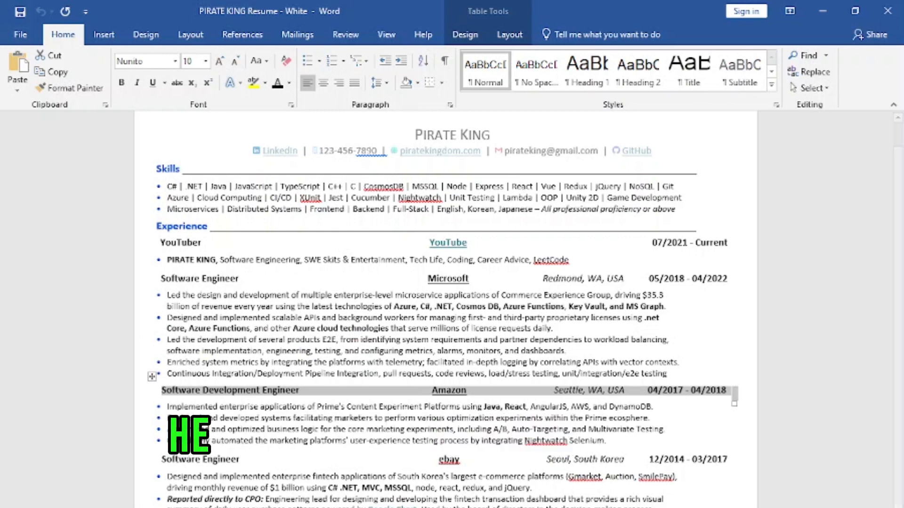
- Check the Amazon row's table in the reference resume, and insert a borderless one-row, four-column table beneath the Experience heading
{"action": "left_click", "coordinate": [150, 377]}
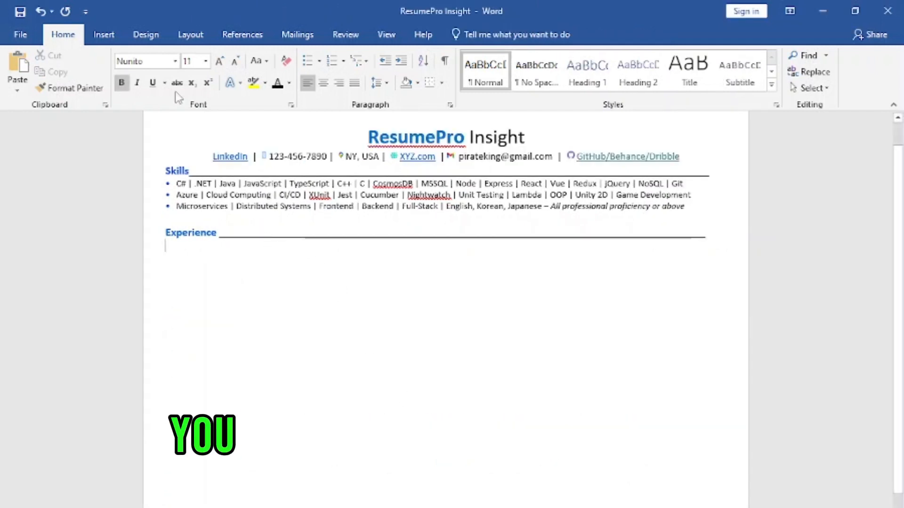
{"action": "left_click", "coordinate": [104, 35]}
{"action": "left_click", "coordinate": [91, 75]}
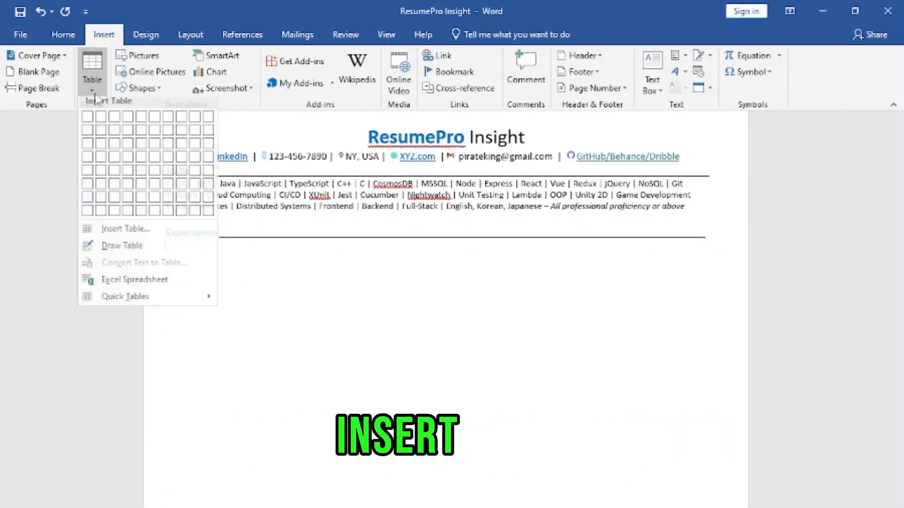
{"action": "left_click", "coordinate": [128, 125]}
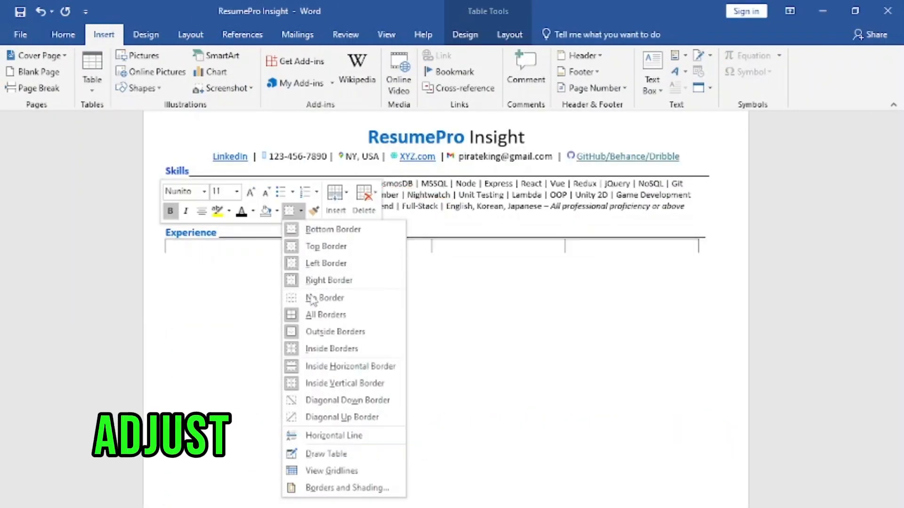
{"action": "left_click", "coordinate": [341, 298]}
{"action": "left_click", "coordinate": [371, 294]}
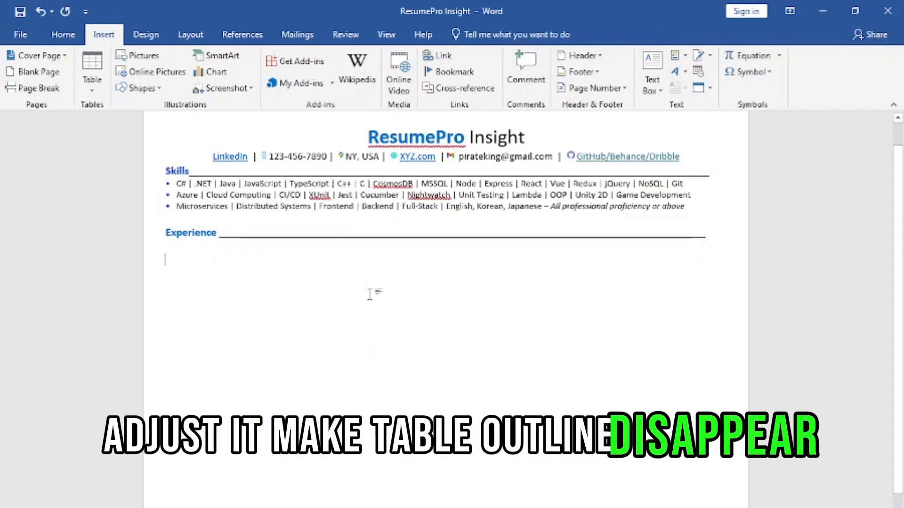
- Fill the table row beneath the Experience heading with Job title, Company Name, Location and Duration, and adjust the first column's width
{"action": "type", "text": "Job title\tCompany Name\tLocation\tDuration"}
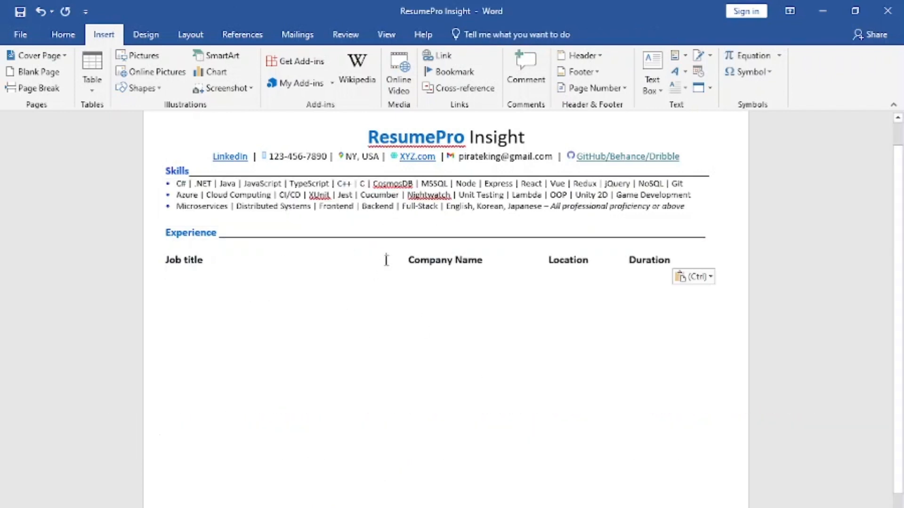
{"action": "left_click_drag", "start_coordinate": [386, 259], "coordinate": [378, 260]}
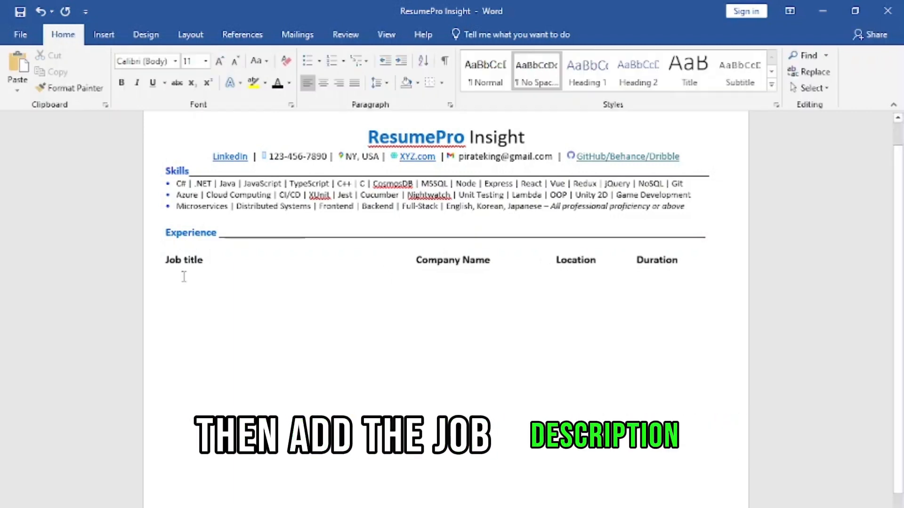
- Add the Head Resume Writer entry for Resume Pro Insight with its description bullet, and delete the Job title placeholder row above it
{"action": "key", "text": "ctrl+v"}
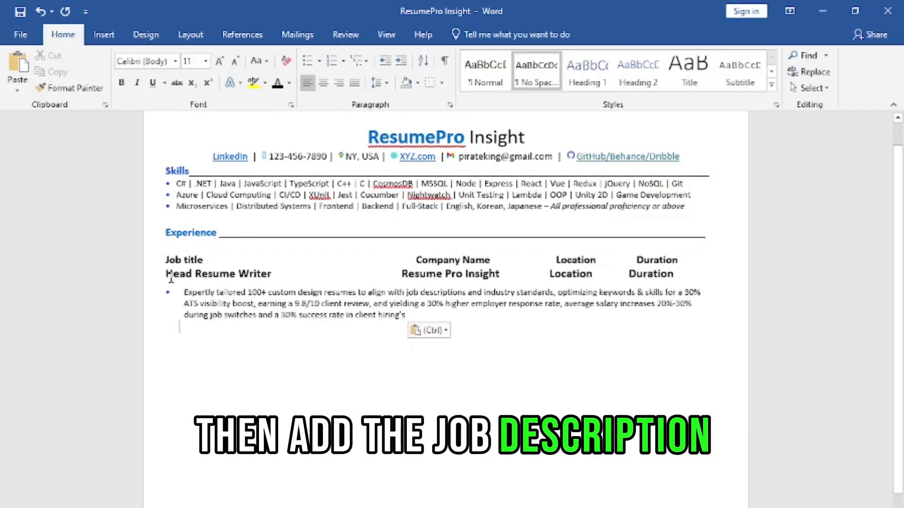
{"action": "left_click_drag", "start_coordinate": [678, 260], "coordinate": [164, 266]}
{"action": "key", "text": "BackSpace"}
{"action": "key", "text": "BackSpace"}
- Add the note "Write Job experience following three criteria..." below the entry, with bullets What you do, How you do and What is the impact
{"action": "left_click", "coordinate": [219, 334]}
{"action": "type", "text": "Write Job experience following three criteria... What you do How you do What is the impact"}
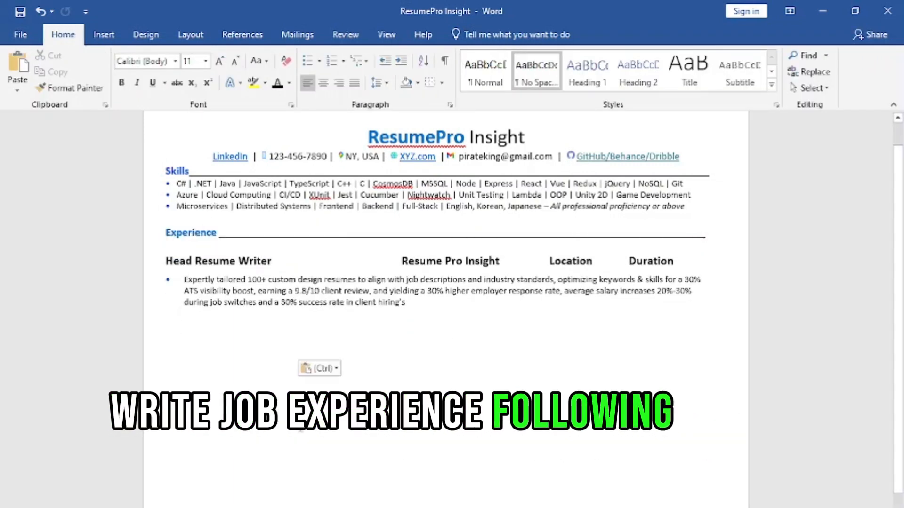
{"action": "left_click_drag", "start_coordinate": [216, 328], "coordinate": [244, 330]}
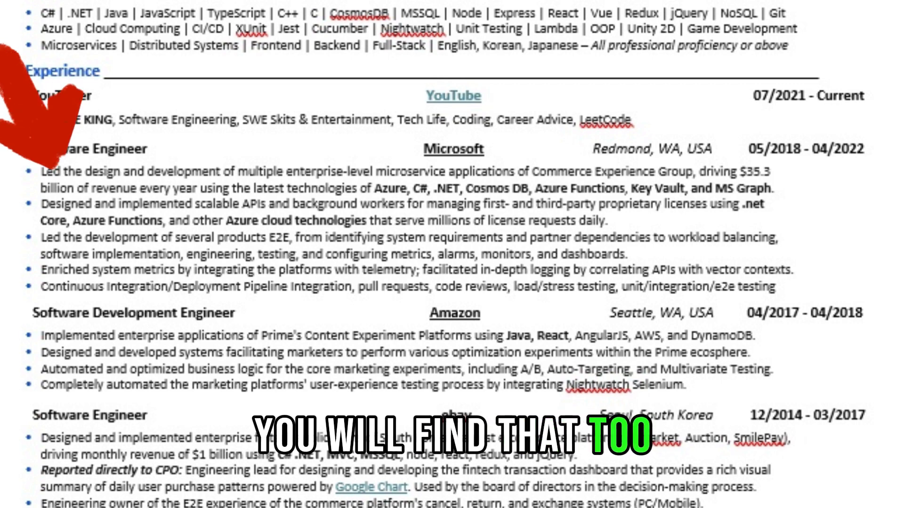
- Examine the first Microsoft bullet in the reference resume for the work done, the technologies used and the revenue impact
{"action": "left_click_drag", "start_coordinate": [56, 229], "coordinate": [758, 229]}
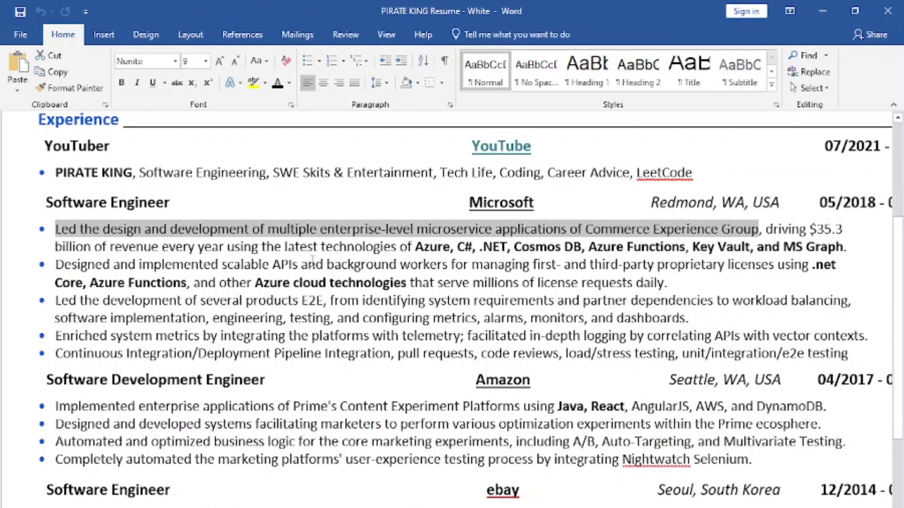
{"action": "left_click_drag", "start_coordinate": [241, 246], "coordinate": [482, 244]}
{"action": "left_click_drag", "start_coordinate": [633, 249], "coordinate": [706, 248]}
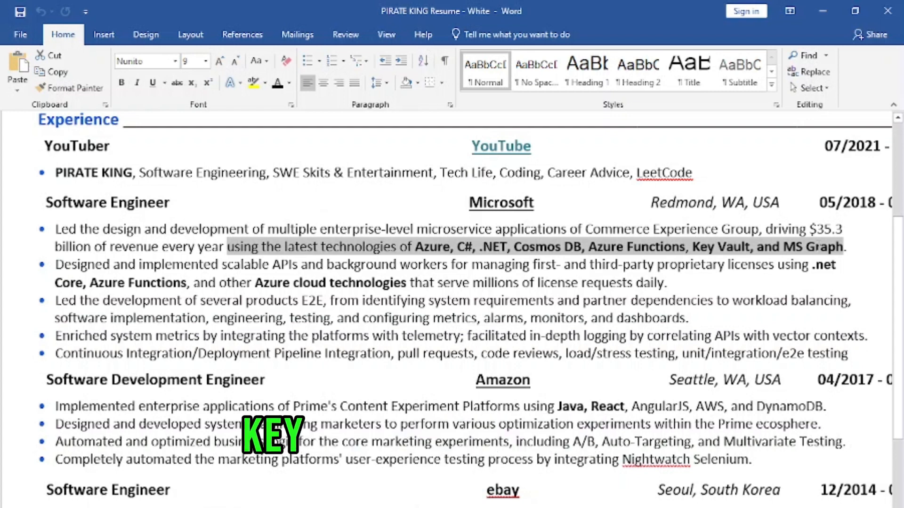
{"action": "left_click_drag", "start_coordinate": [818, 244], "coordinate": [810, 252]}
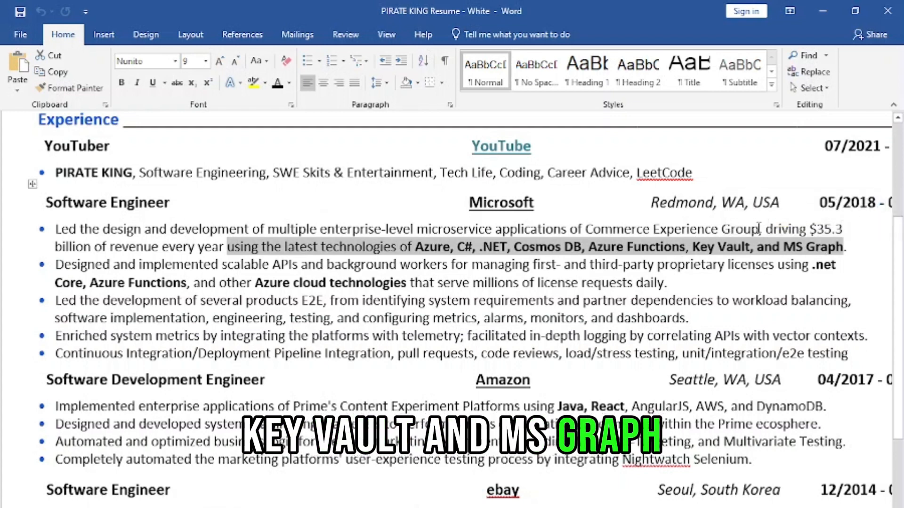
{"action": "left_click", "coordinate": [771, 229]}
{"action": "left_click_drag", "start_coordinate": [766, 229], "coordinate": [743, 246]}
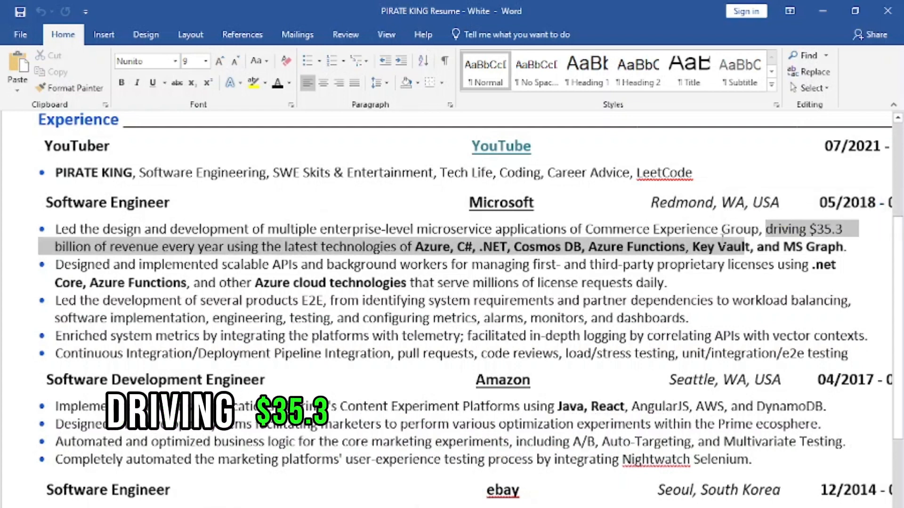
{"action": "left_click_drag", "start_coordinate": [567, 248], "coordinate": [223, 254]}
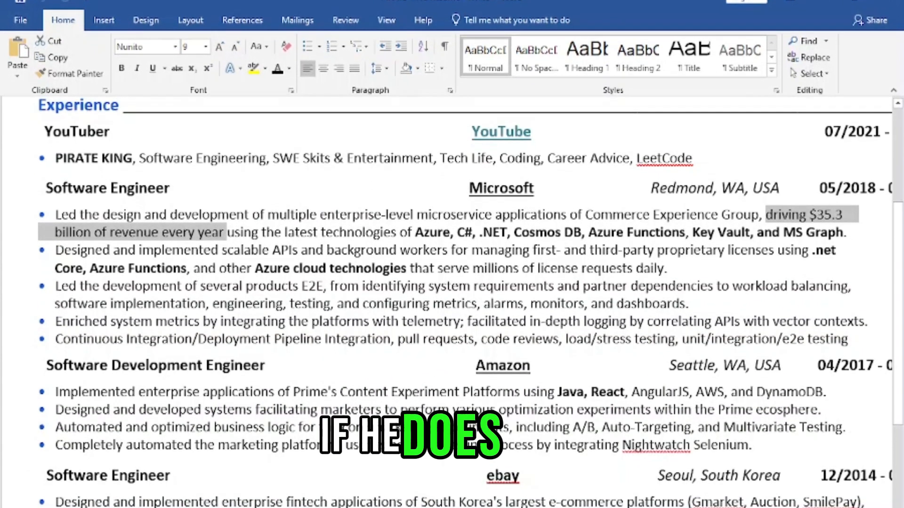
{"action": "left_click", "coordinate": [451, 263]}
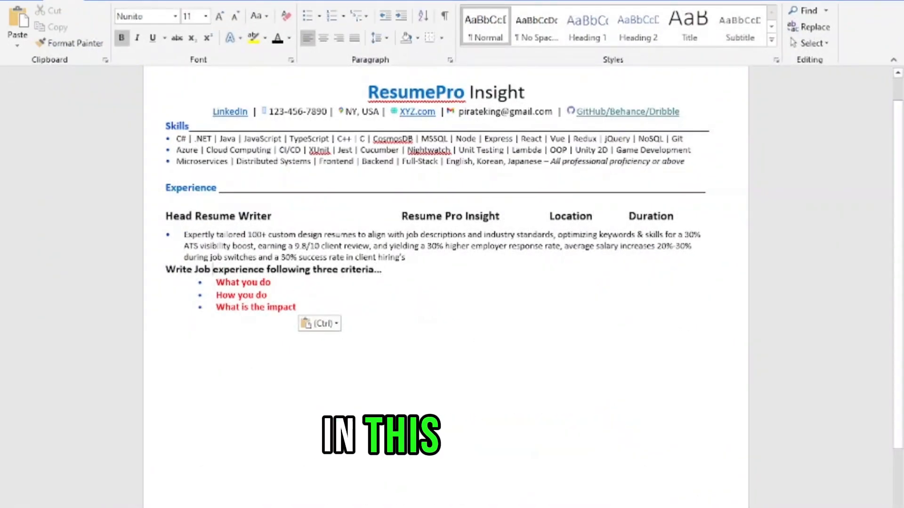
- Examine the Head Resume Writer bullet for how it covers what was done, how it was done and the resulting impact
{"action": "scroll", "coordinate": [241, 237], "scroll_direction": "up", "scroll_amount": 12}
{"action": "scroll", "coordinate": [96, 216], "scroll_direction": "down", "scroll_amount": 8}
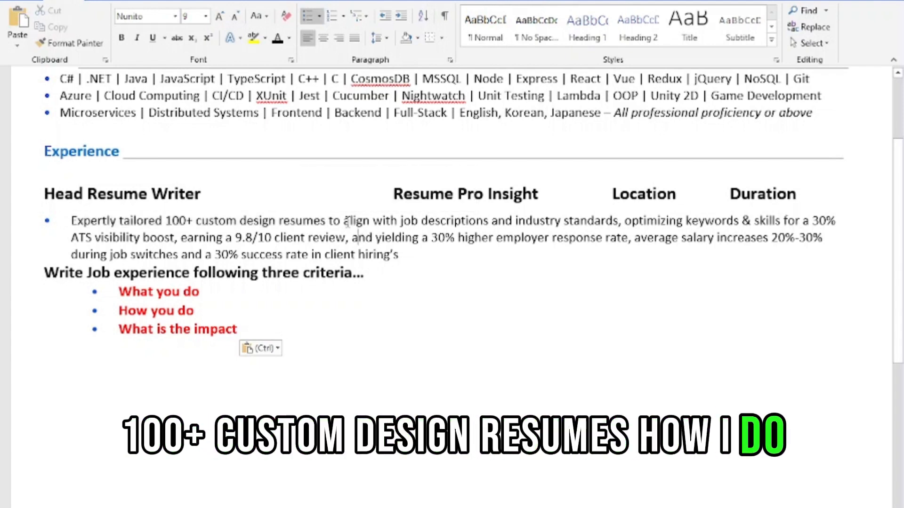
{"action": "left_click_drag", "start_coordinate": [346, 222], "coordinate": [375, 221]}
{"action": "left_click_drag", "start_coordinate": [509, 230], "coordinate": [608, 227]}
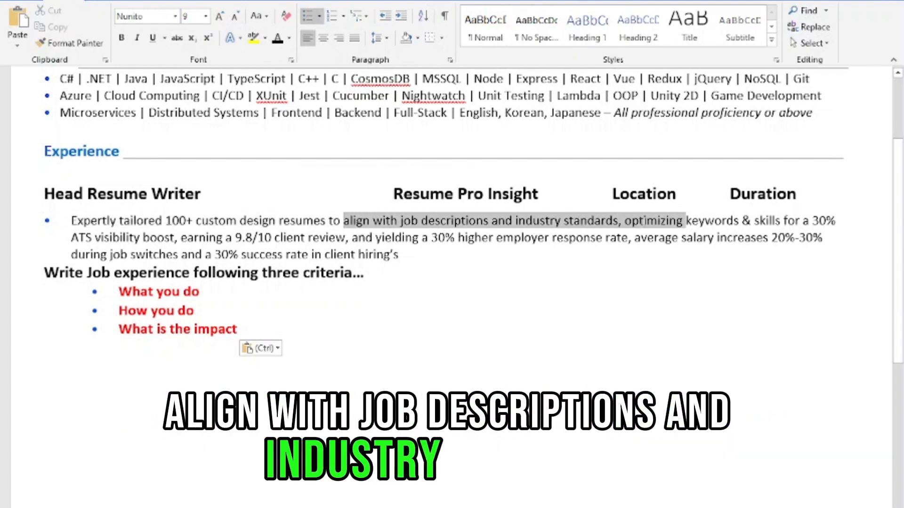
{"action": "left_click_drag", "start_coordinate": [685, 226], "coordinate": [782, 222]}
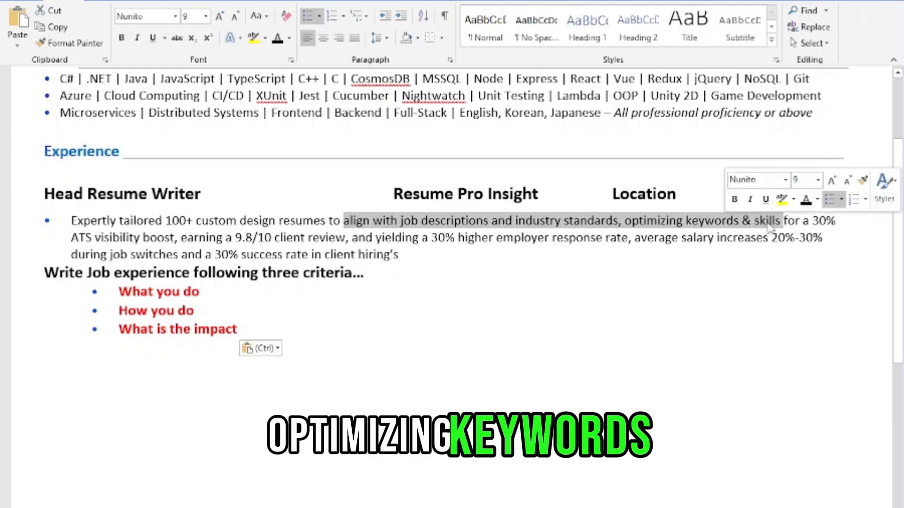
{"action": "left_click", "coordinate": [805, 220]}
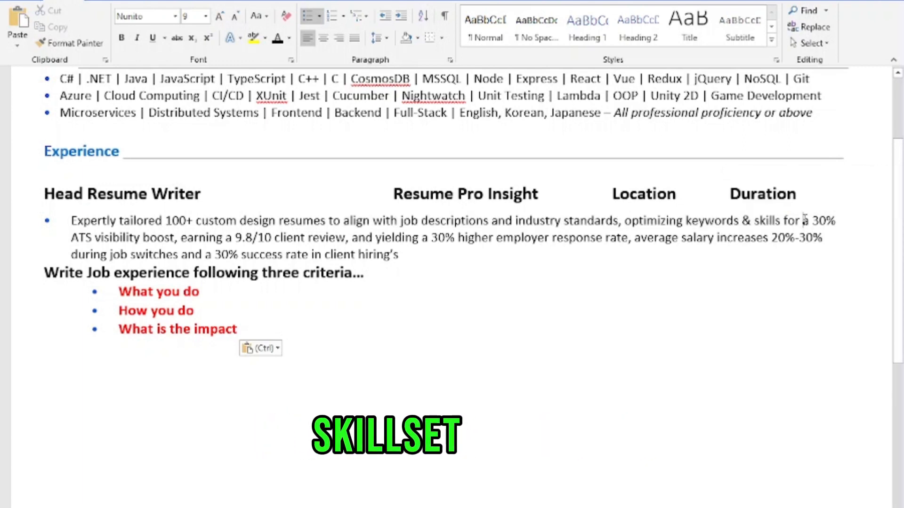
{"action": "left_click_drag", "start_coordinate": [812, 219], "coordinate": [316, 238]}
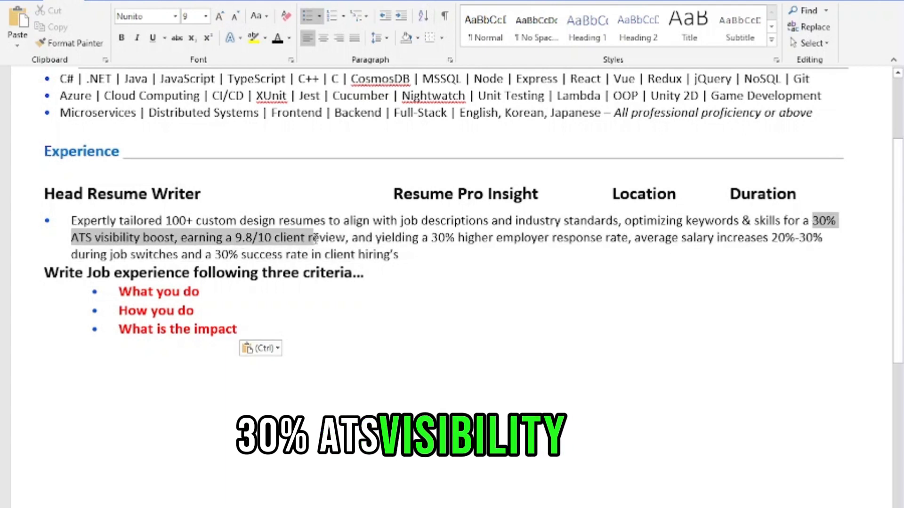
{"action": "left_click_drag", "start_coordinate": [375, 237], "coordinate": [443, 240]}
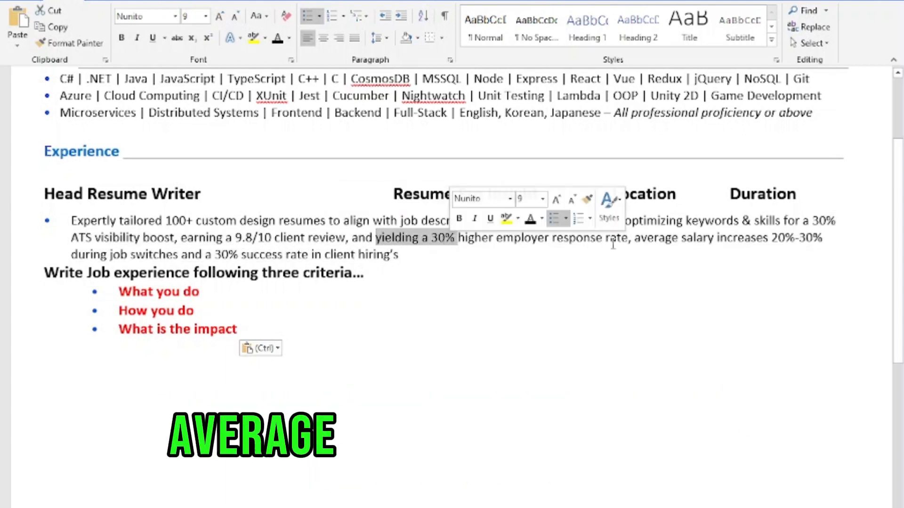
{"action": "left_click_drag", "start_coordinate": [650, 239], "coordinate": [814, 248]}
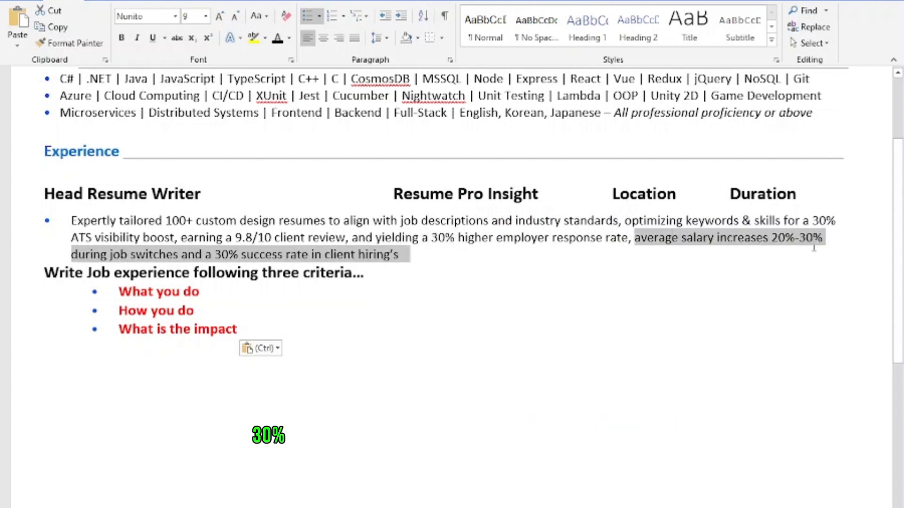
{"action": "left_click", "coordinate": [307, 257]}
{"action": "left_click_drag", "start_coordinate": [212, 255], "coordinate": [283, 256]}
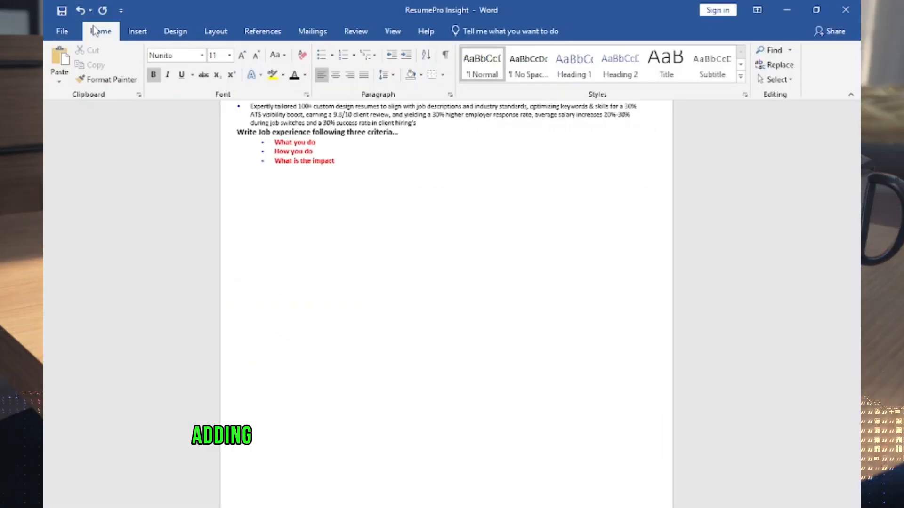
- Add the Microsoft, Amazon, ebay, NCSoft and Cyberstep experience entries with their bullets below the three criteria
{"action": "key", "text": "ctrl+v"}
{"action": "key", "text": "BackSpace"}
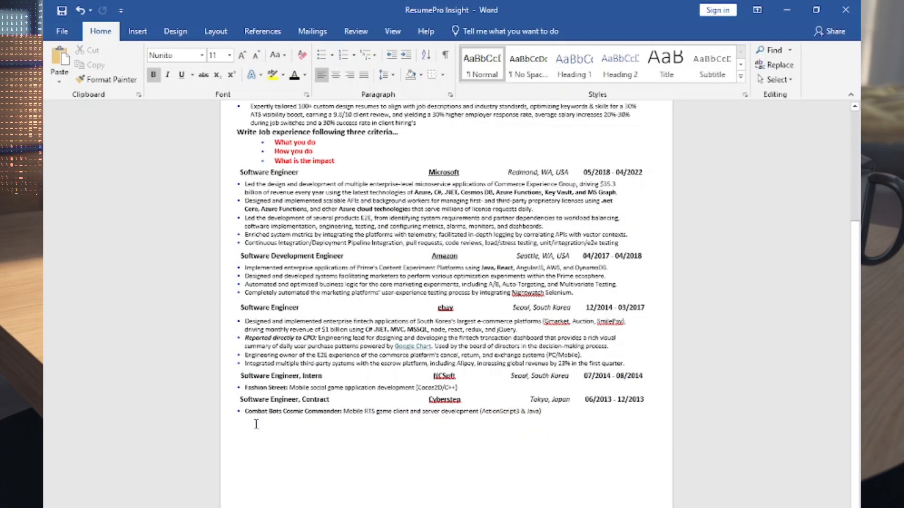
- Add an Education section with the Carnegie Mellon University Bachelor of Science entry (08/2007 - 12/2010), and a Projects section with COLORMAN and SPIKE bullets
{"action": "left_click", "coordinate": [256, 423]}
{"action": "type", "text": "Education Bachelor of Science\tCarnegie Mellon University\tPittsburgh, PA, USA\t08/2007 - 12/2010 Major in Electrical and Computer Engineering"}
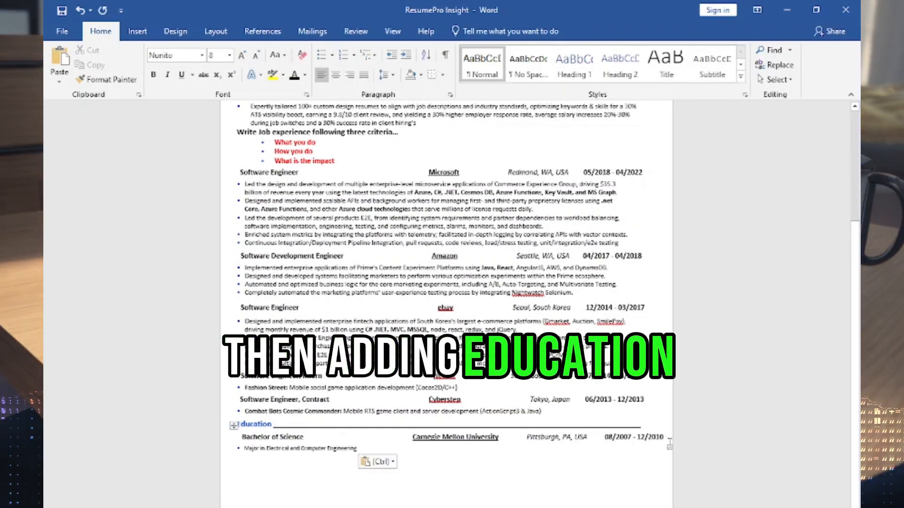
{"action": "left_click_drag", "start_coordinate": [243, 437], "coordinate": [667, 444]}
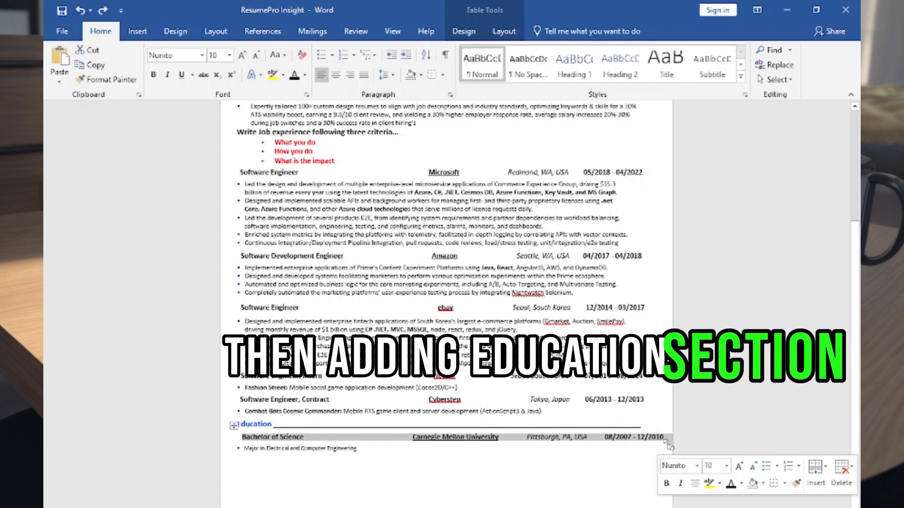
{"action": "right_click", "coordinate": [377, 440]}
{"action": "key", "text": "Escape"}
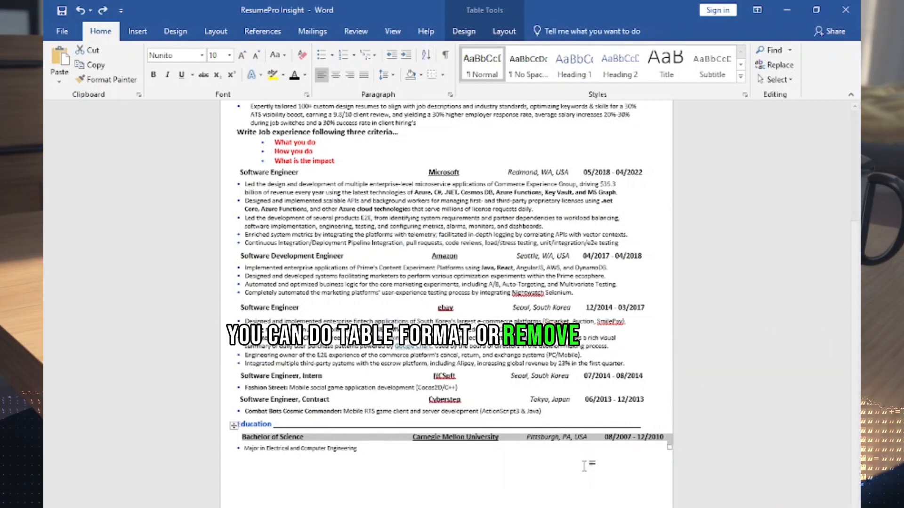
{"action": "left_click", "coordinate": [541, 481]}
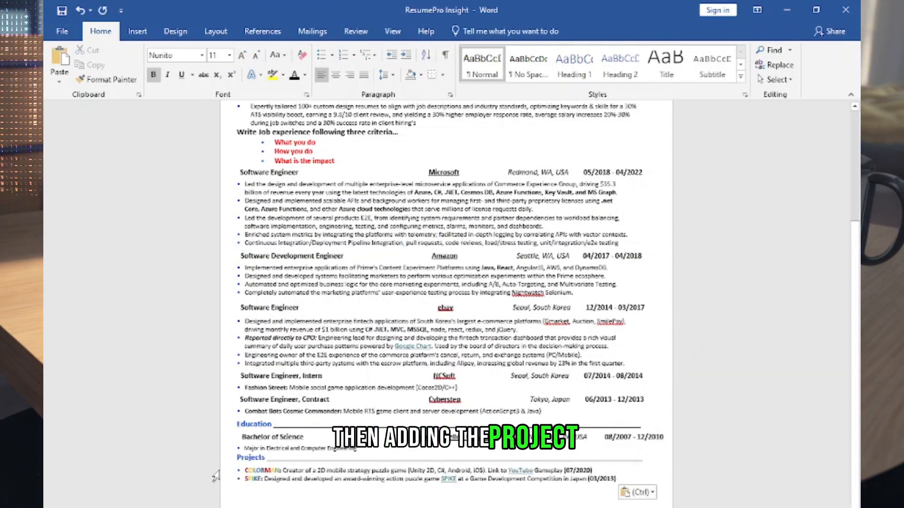
- Add a Mentorship/award/training section with Springboard and Computer Science Tutor bullets, and a Certification section with two dotted placeholder bullets
{"action": "left_click", "coordinate": [305, 74]}
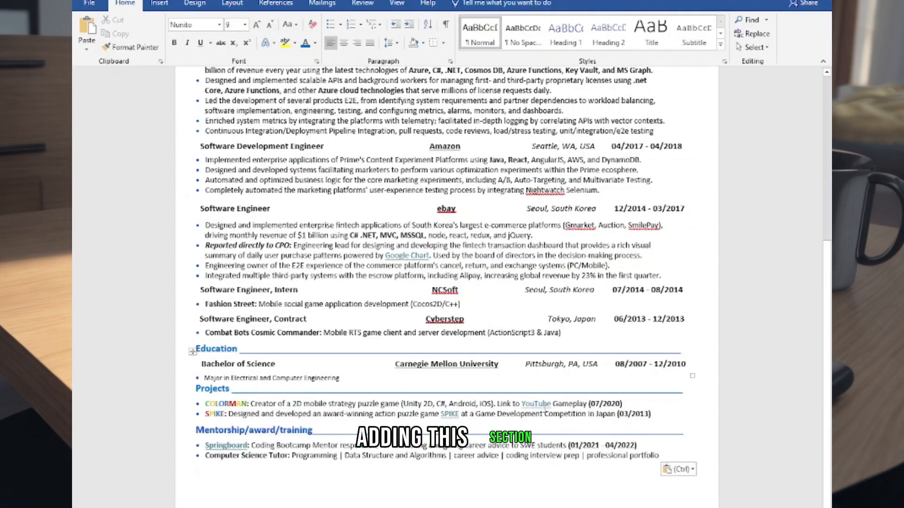
{"action": "scroll", "coordinate": [544, 411], "scroll_direction": "down", "scroll_amount": 1}
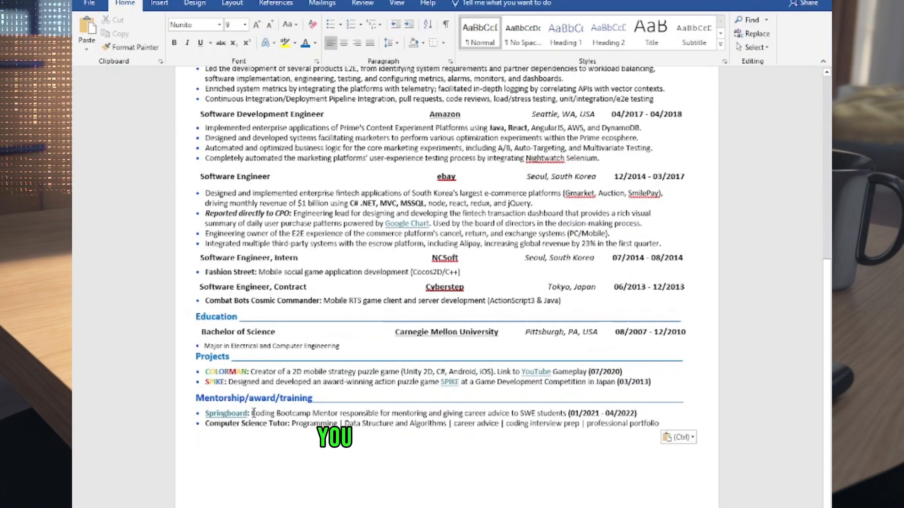
{"action": "left_click_drag", "start_coordinate": [199, 395], "coordinate": [227, 397]}
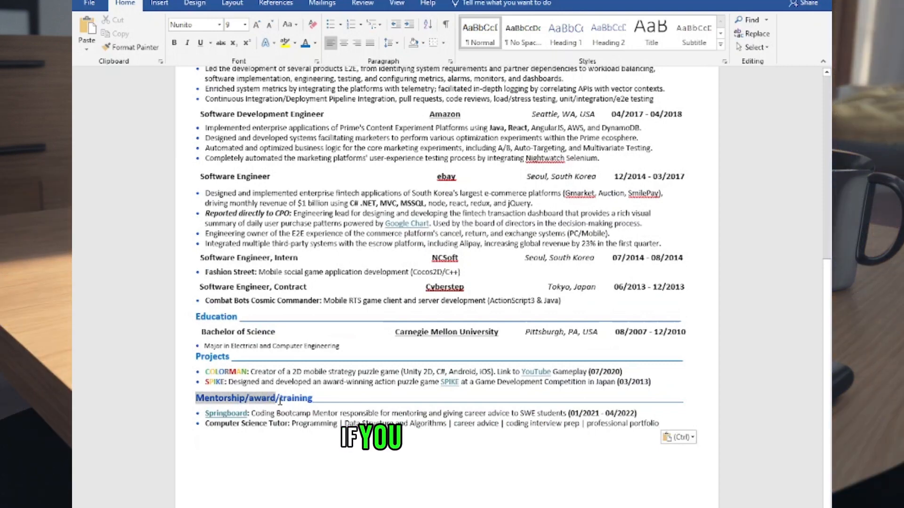
{"action": "left_click", "coordinate": [260, 400]}
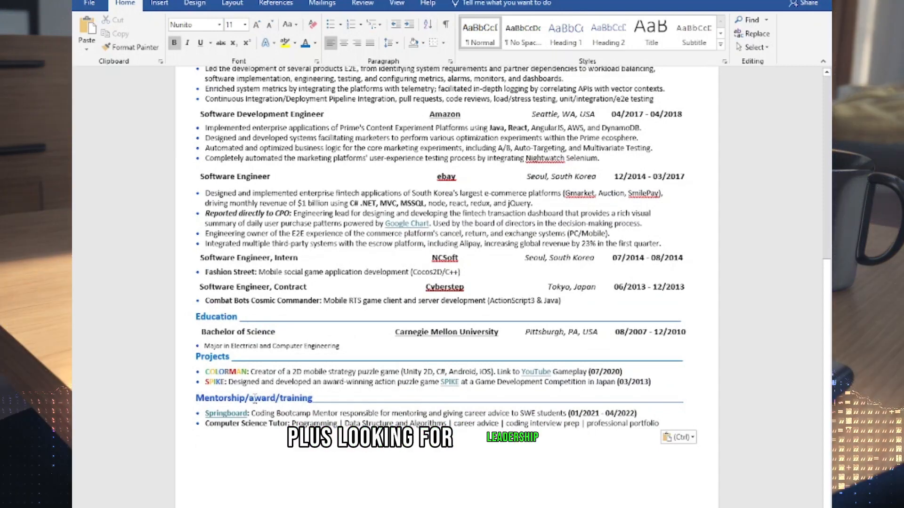
{"action": "left_click_drag", "start_coordinate": [254, 399], "coordinate": [277, 399]}
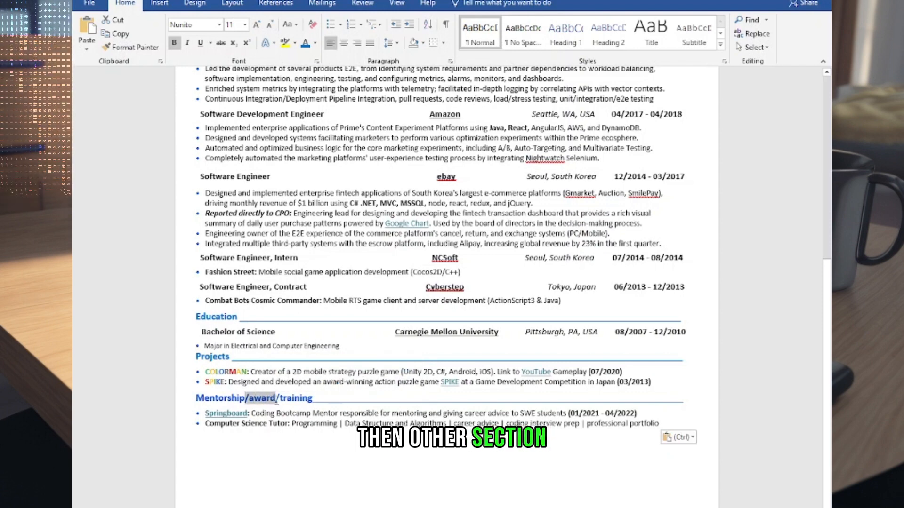
{"action": "left_click", "coordinate": [550, 464]}
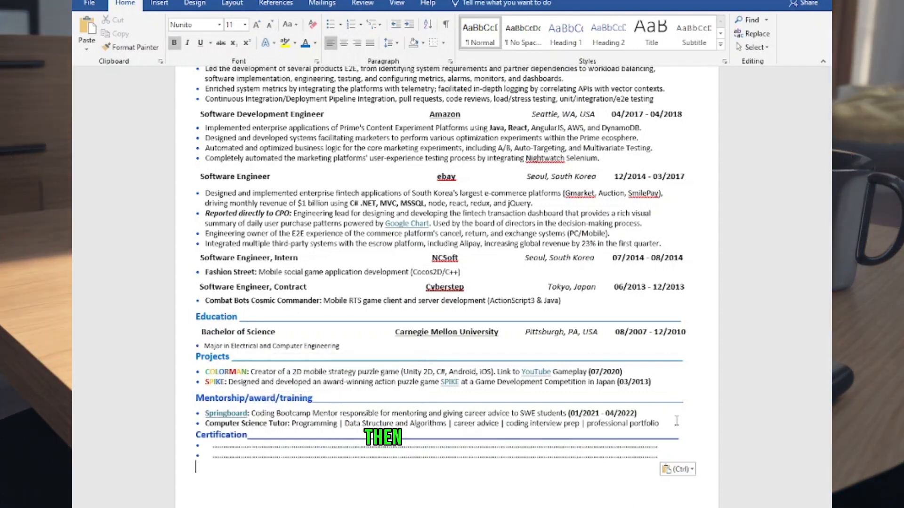
{"action": "double_click", "coordinate": [226, 414]}
{"action": "right_click", "coordinate": [238, 416]}
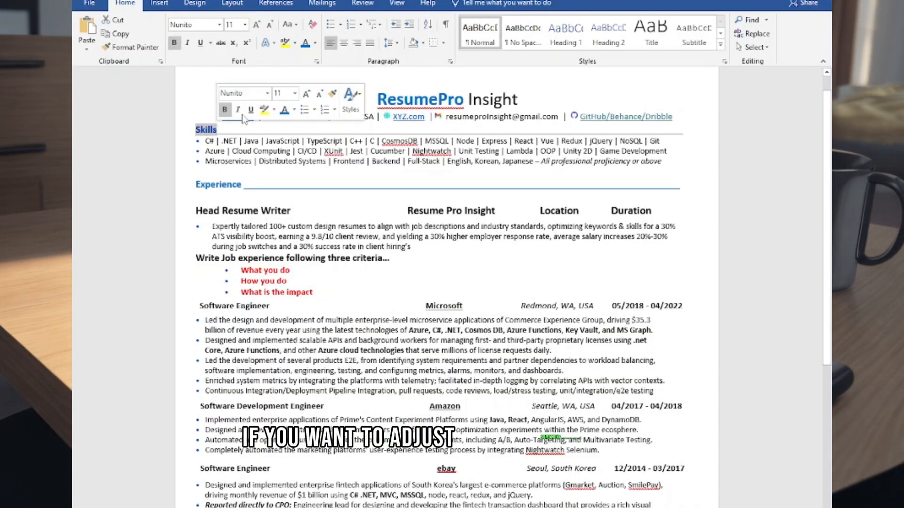
{"action": "left_click", "coordinate": [277, 125]}
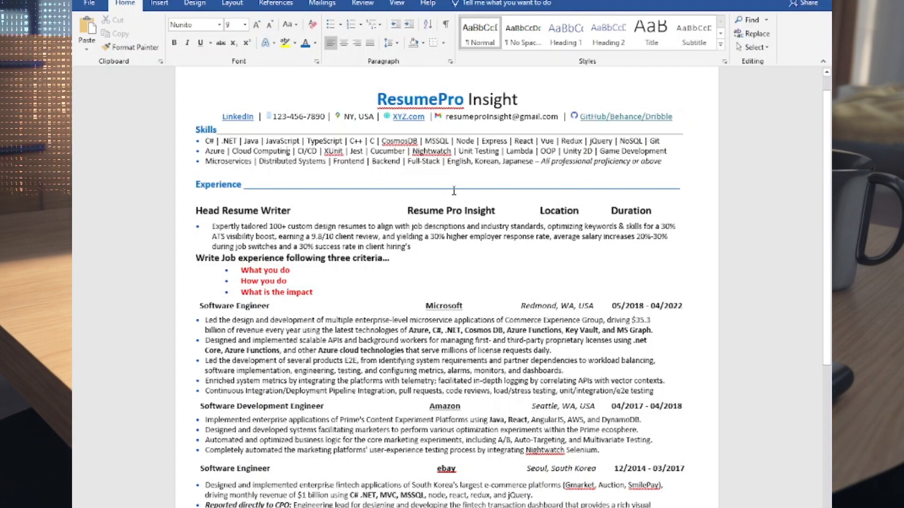
{"action": "left_click_drag", "start_coordinate": [828, 152], "coordinate": [830, 204]}
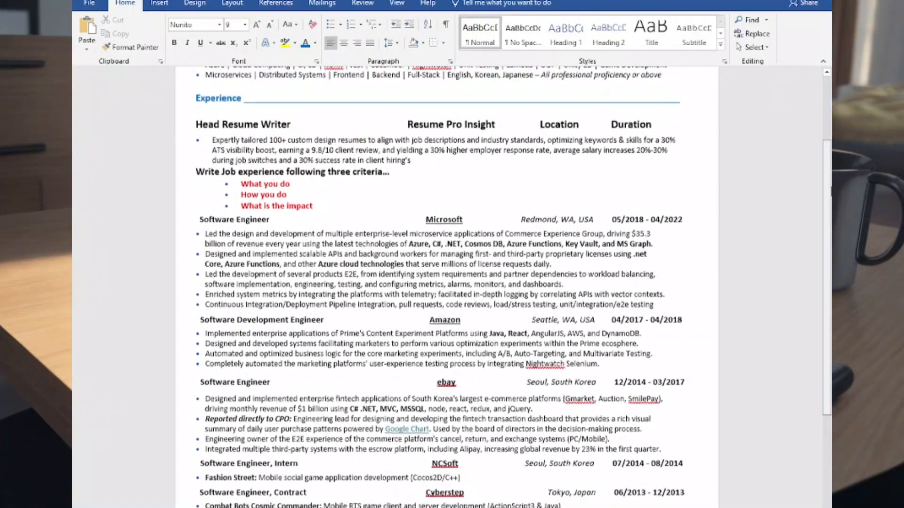
{"action": "left_click_drag", "start_coordinate": [831, 168], "coordinate": [830, 140]}
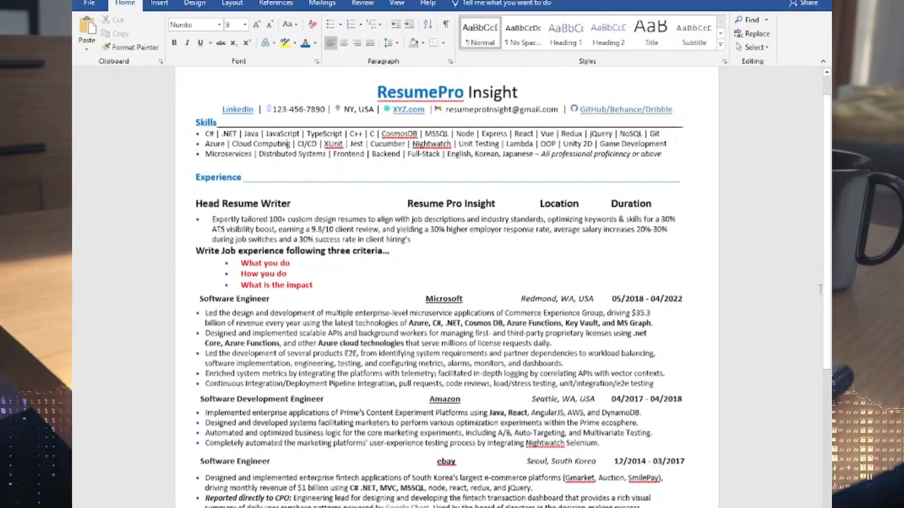